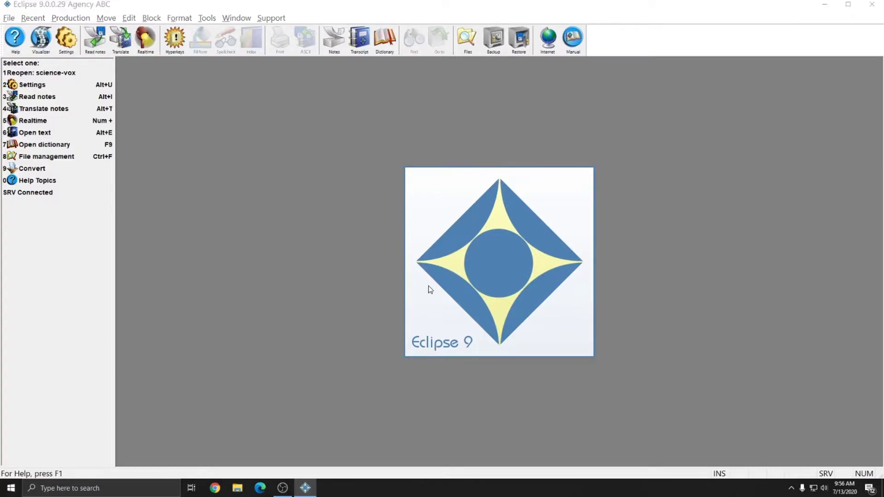
- Browse the user file list in Eclipse Settings (Alt+U), then close both dialogs and exit Eclipse
{"action": "key", "text": "alt+u"}
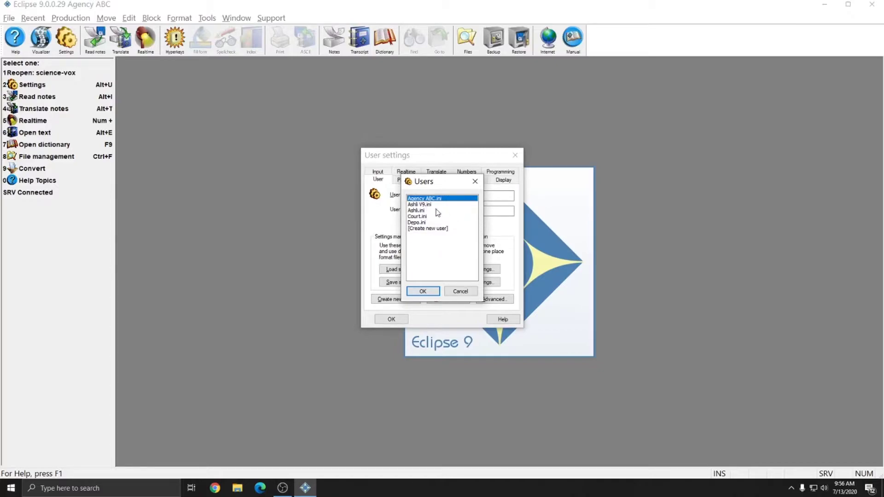
{"action": "left_click", "coordinate": [431, 205]}
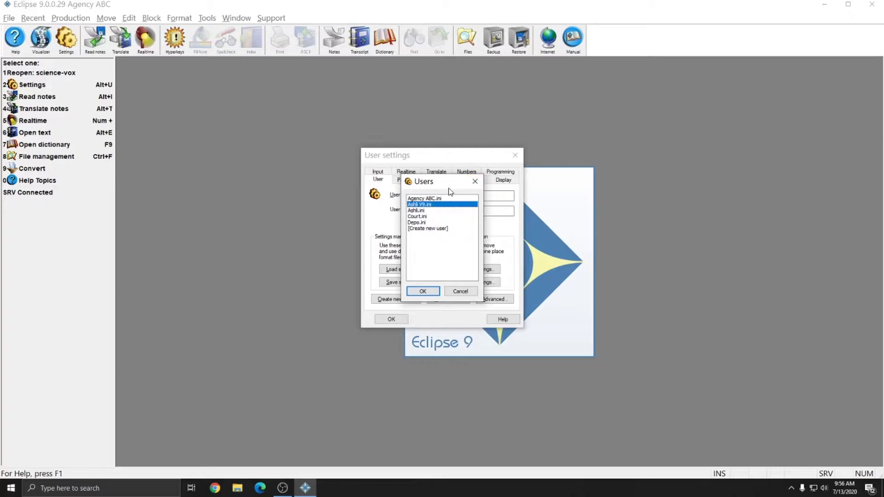
{"action": "left_click", "coordinate": [408, 210]}
{"action": "left_click", "coordinate": [415, 216]}
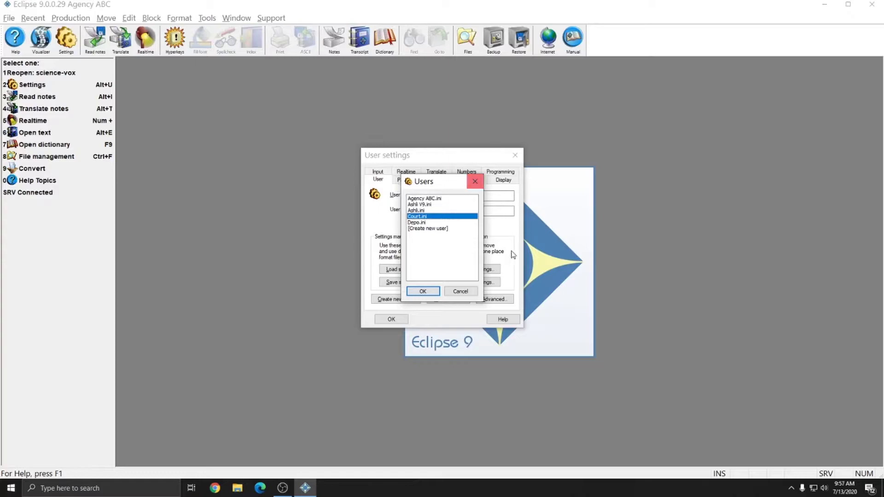
{"action": "left_click", "coordinate": [425, 211]}
{"action": "left_click", "coordinate": [422, 218]}
{"action": "left_click", "coordinate": [421, 223]}
{"action": "left_click", "coordinate": [424, 229]}
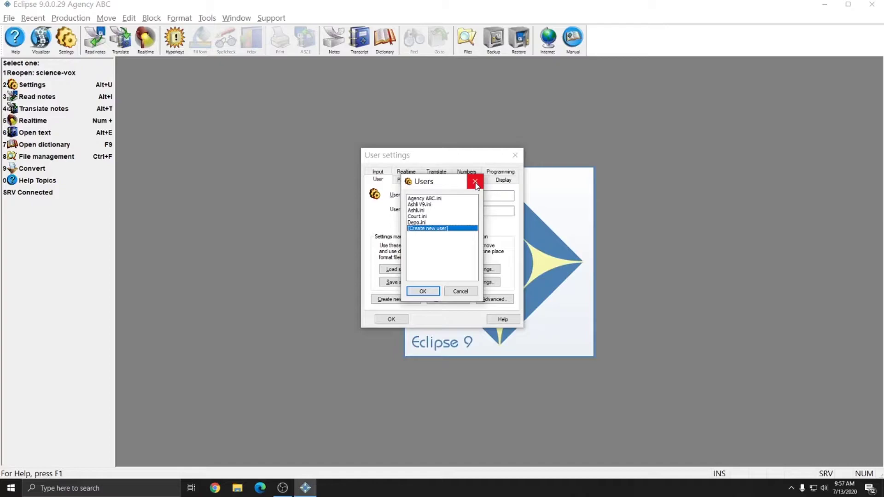
{"action": "left_click", "coordinate": [475, 182]}
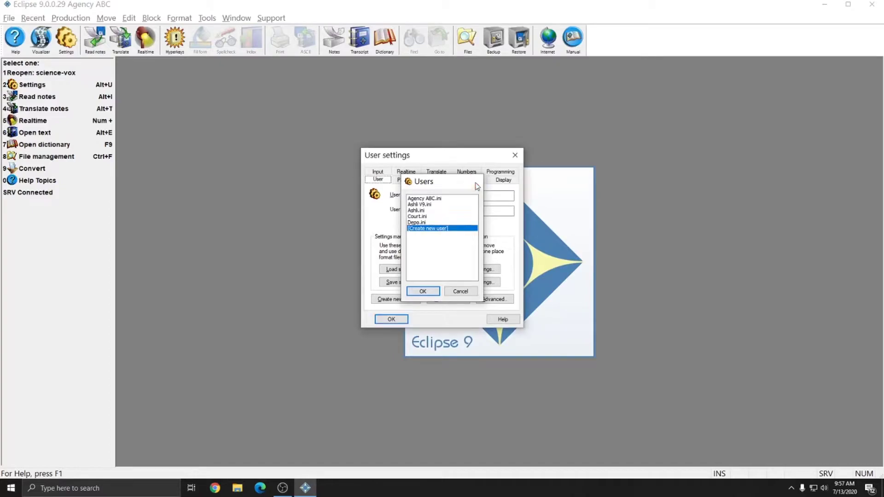
{"action": "left_click", "coordinate": [514, 157]}
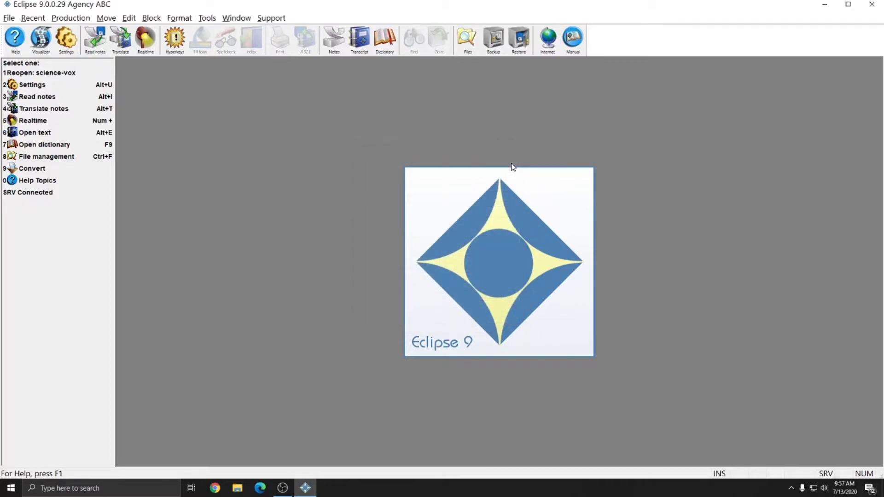
{"action": "left_click", "coordinate": [877, 10]}
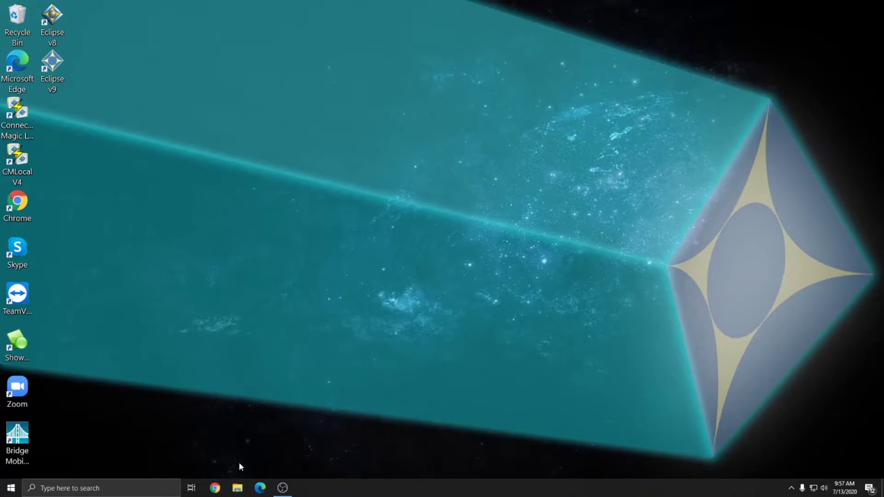
{"action": "left_click", "coordinate": [11, 491]}
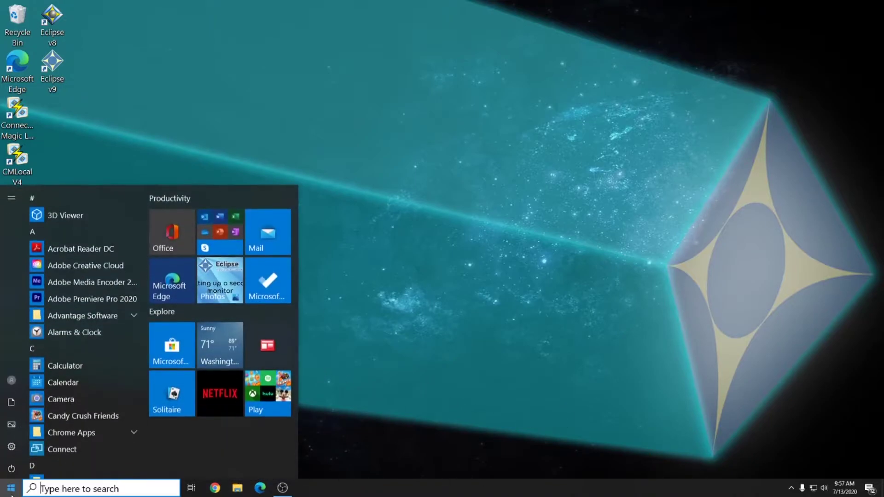
{"action": "mouse_move", "coordinate": [11, 404]}
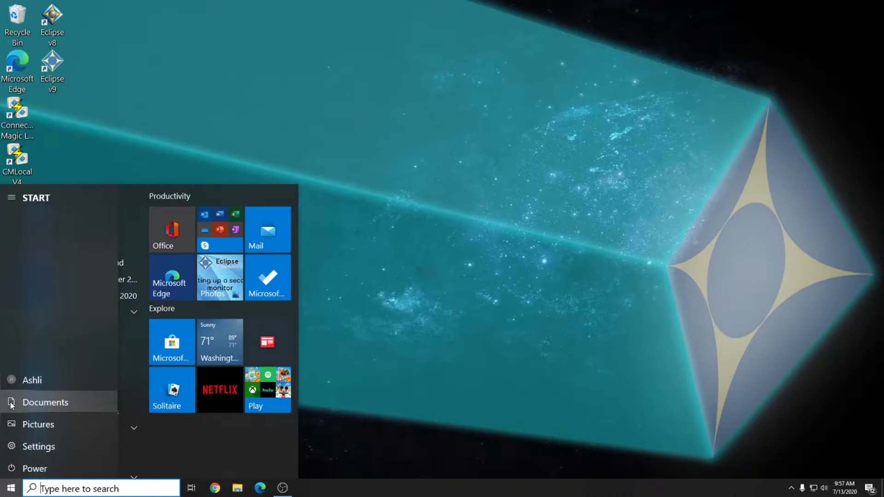
{"action": "left_click", "coordinate": [416, 393]}
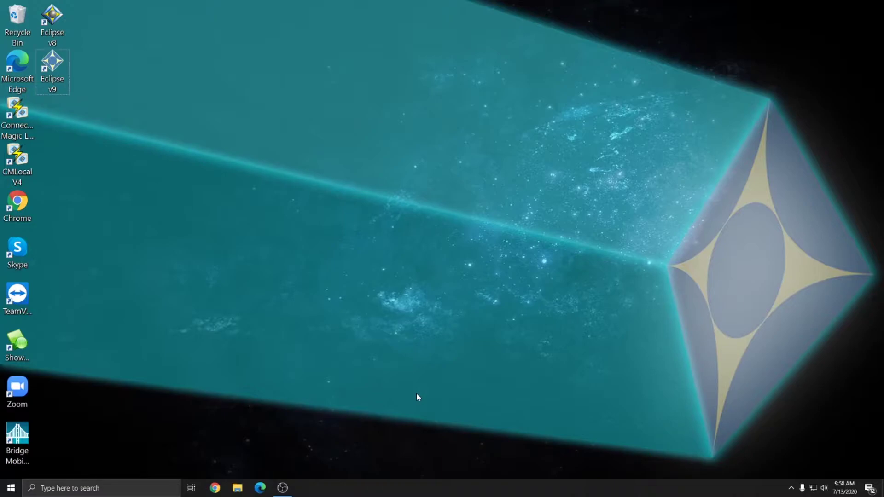
{"action": "key", "text": "super+e"}
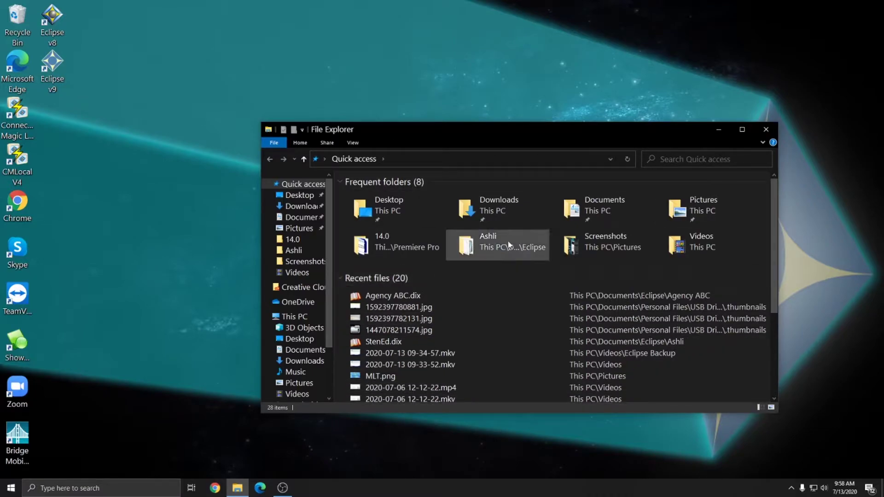
{"action": "left_click", "coordinate": [766, 131]}
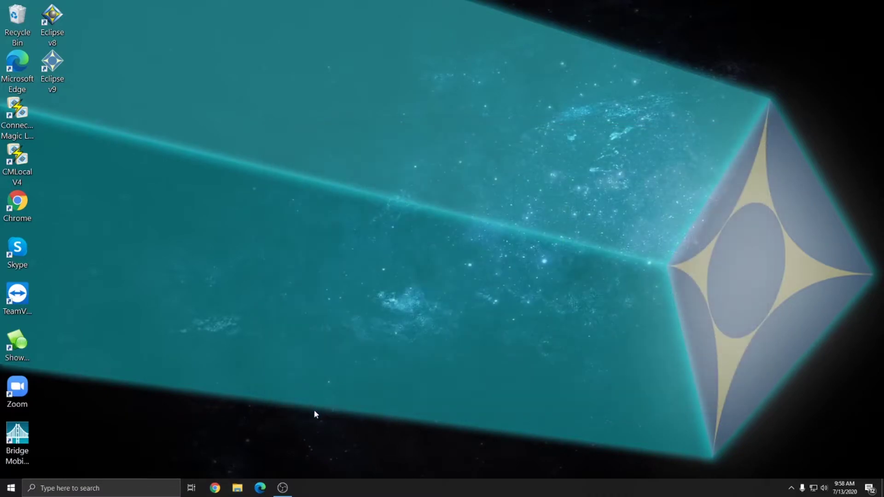
{"action": "key", "text": "super+e"}
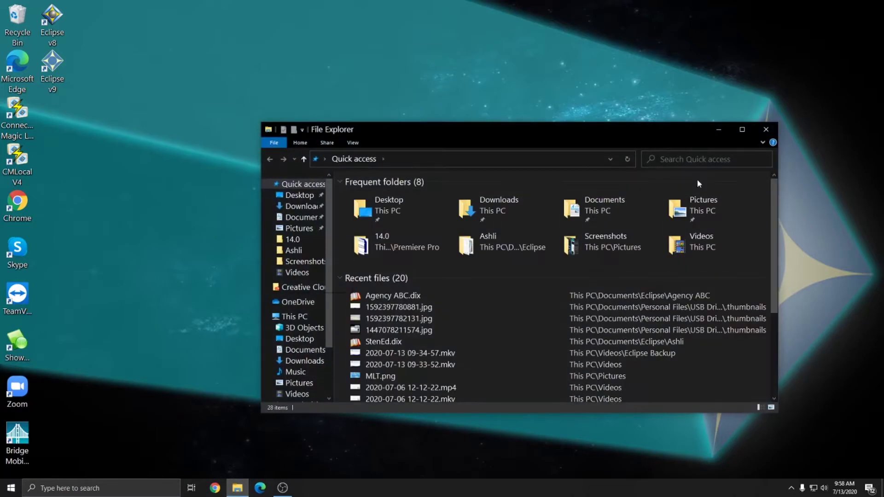
{"action": "left_click", "coordinate": [766, 129]}
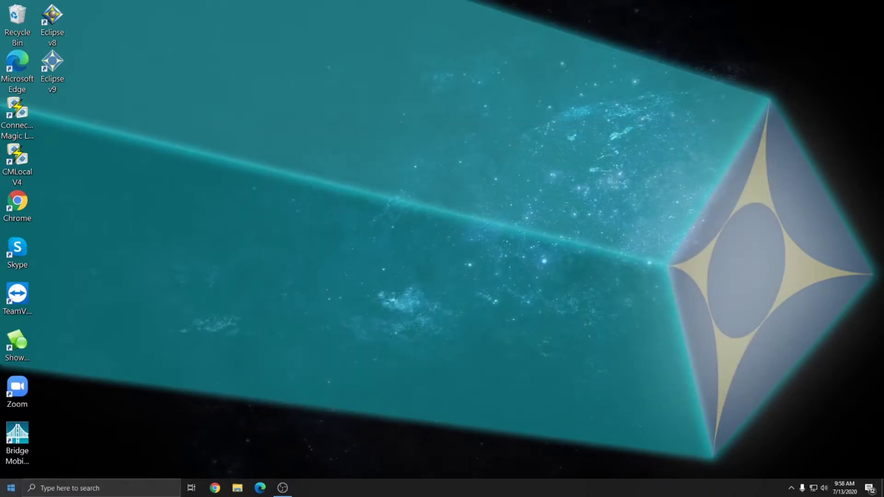
{"action": "left_click", "coordinate": [41, 488]}
{"action": "left_click", "coordinate": [11, 488]}
{"action": "left_click", "coordinate": [13, 403]}
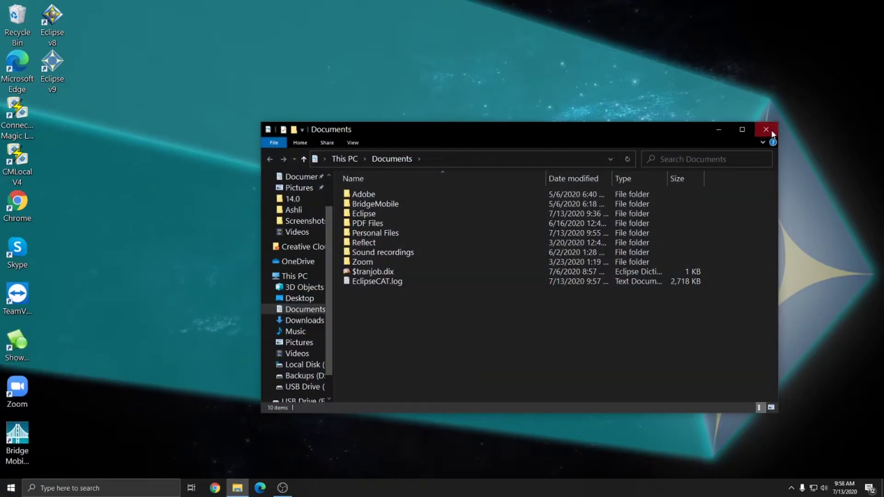
{"action": "left_click", "coordinate": [766, 130]}
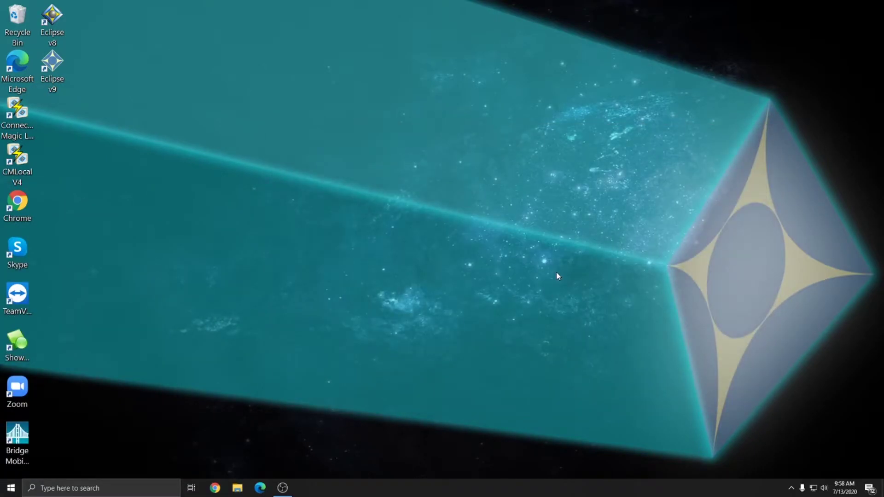
- Open a new File Explorer window at Quick access and pick Documents from Frequent folders
{"action": "left_click", "coordinate": [237, 489]}
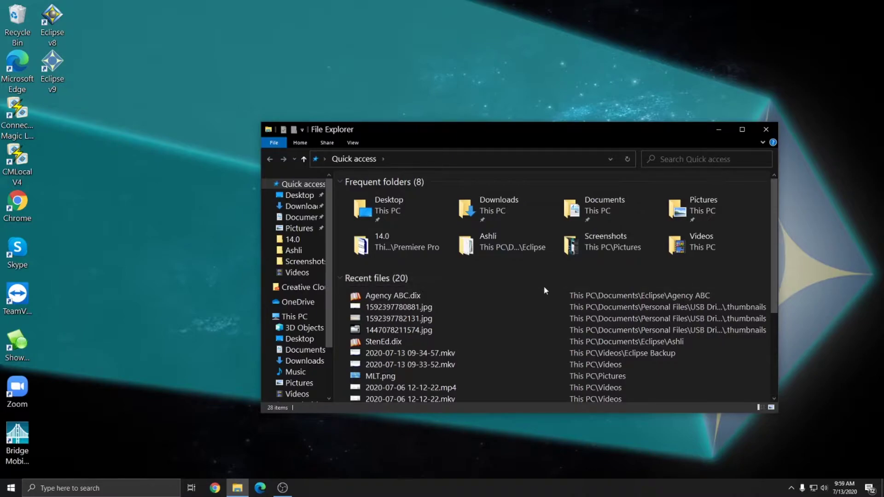
{"action": "left_click", "coordinate": [600, 214]}
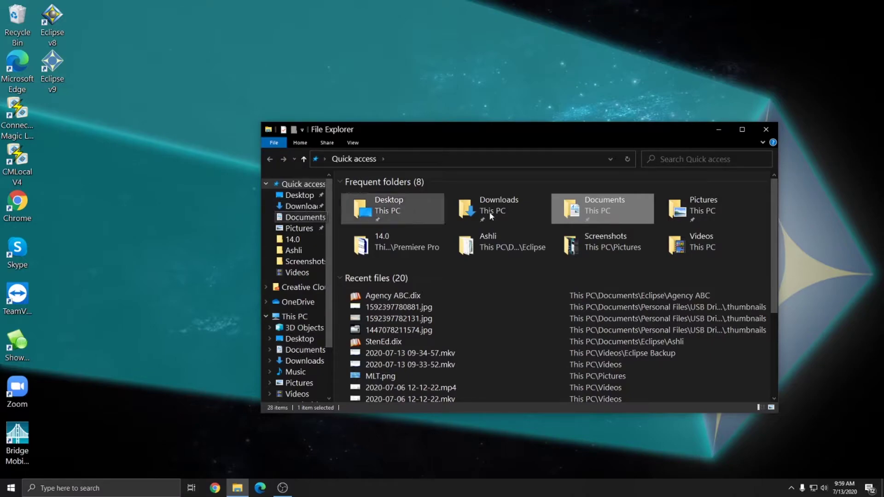
{"action": "left_click_drag", "start_coordinate": [360, 364], "coordinate": [651, 183]}
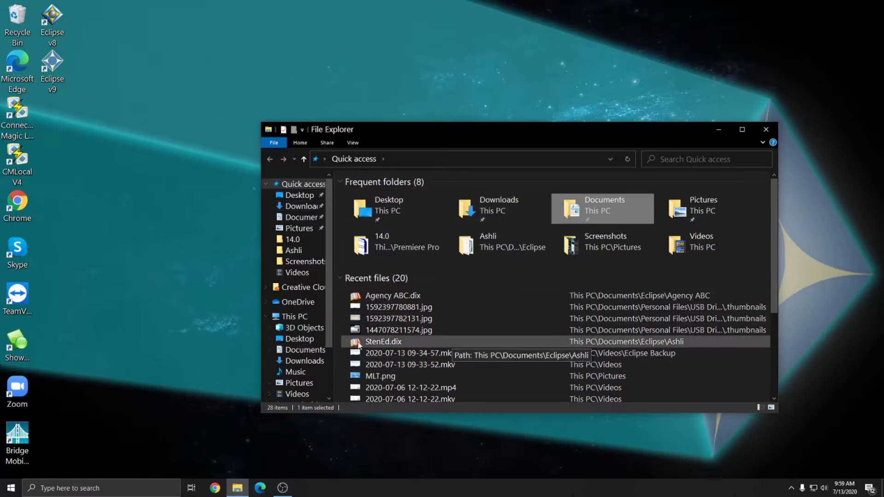
- Open Documents, select the Eclipse folder among its items, then go to This PC's Documents
{"action": "double_click", "coordinate": [595, 212]}
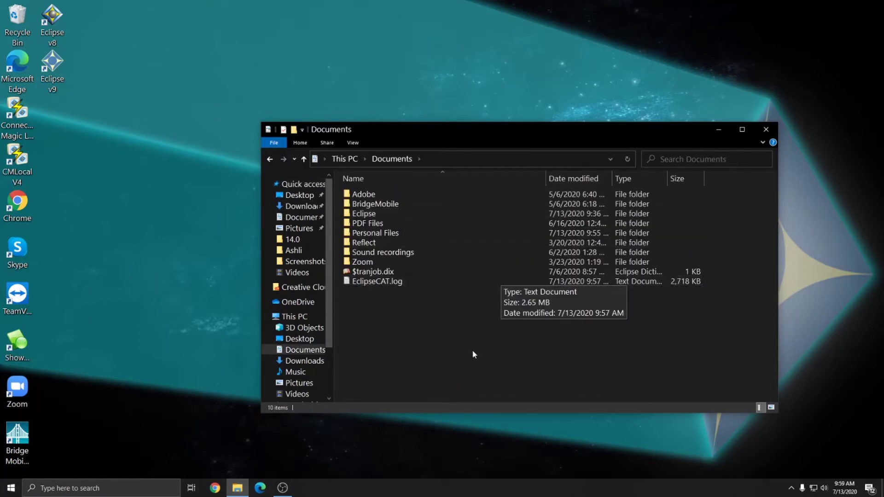
{"action": "left_click_drag", "start_coordinate": [474, 355], "coordinate": [359, 217]}
{"action": "left_click", "coordinate": [359, 215]}
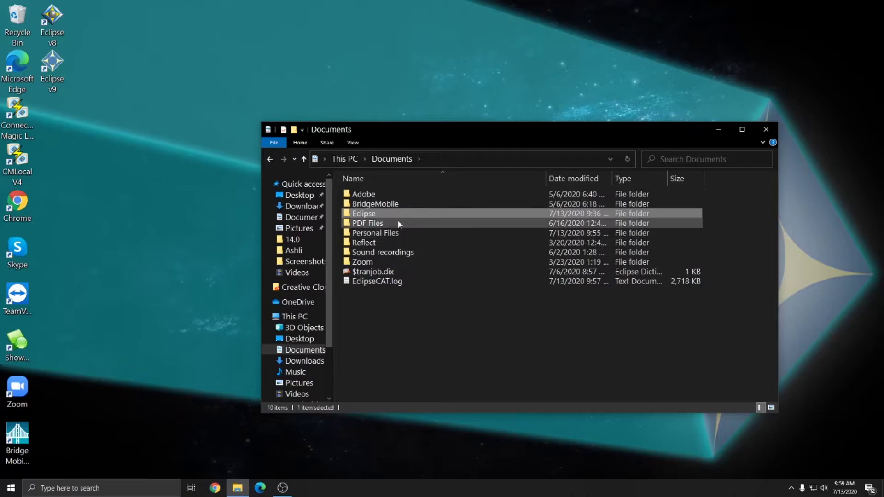
{"action": "left_click", "coordinate": [298, 220]}
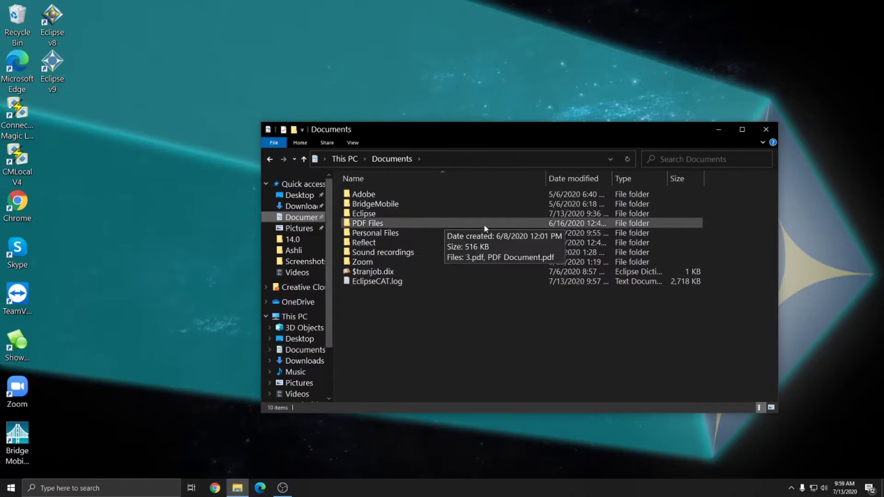
{"action": "left_click", "coordinate": [306, 351]}
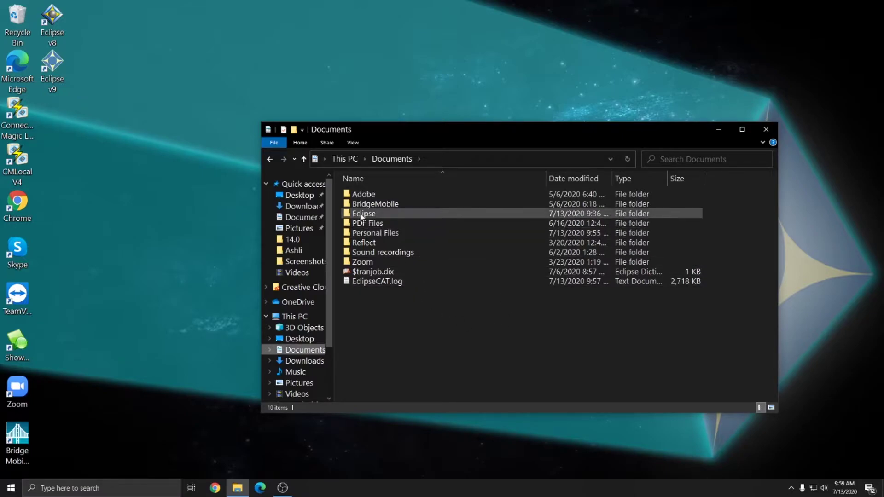
- Open Documents\Eclipse\Ashli to view its files, then return to the Documents folder
{"action": "left_click", "coordinate": [405, 213]}
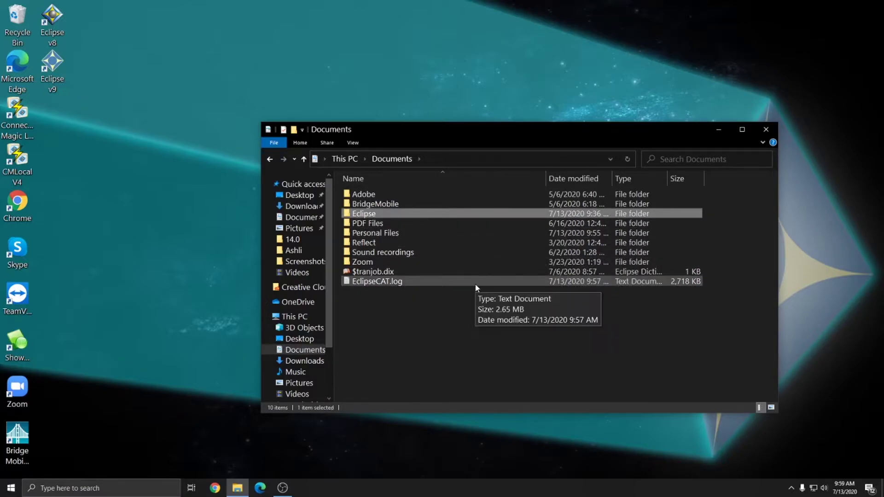
{"action": "double_click", "coordinate": [357, 214]}
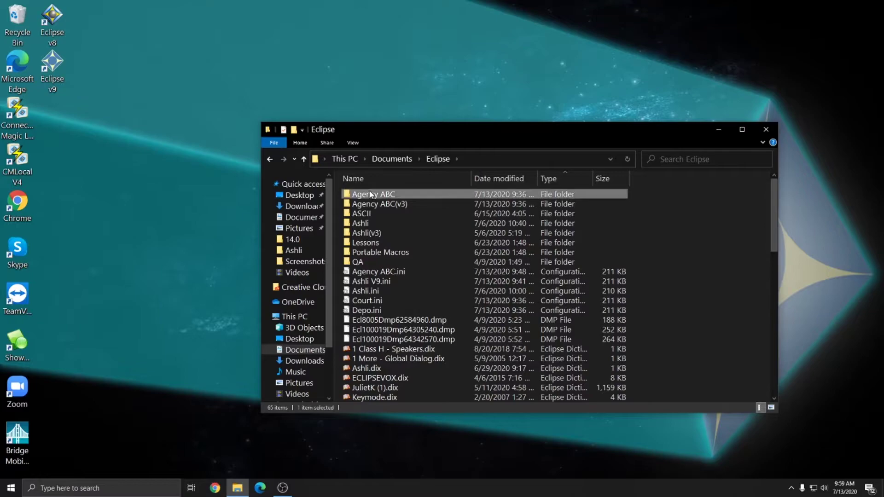
{"action": "double_click", "coordinate": [361, 223]}
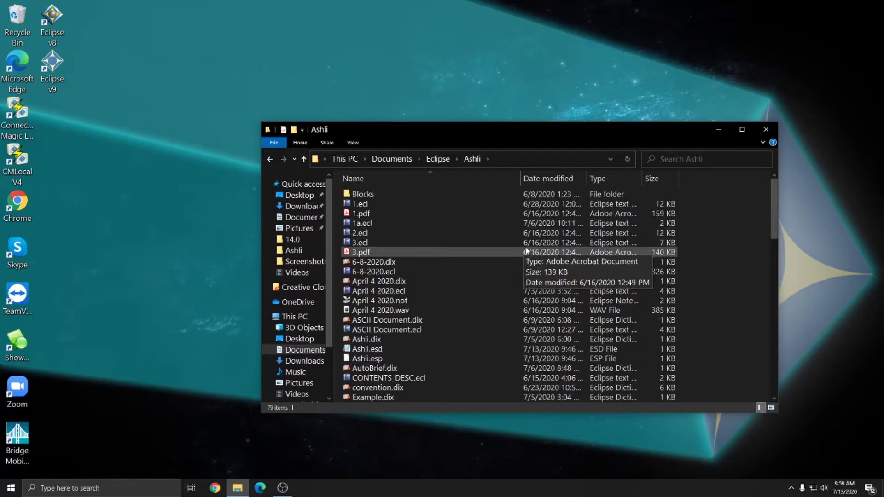
{"action": "key", "text": "alt+Left"}
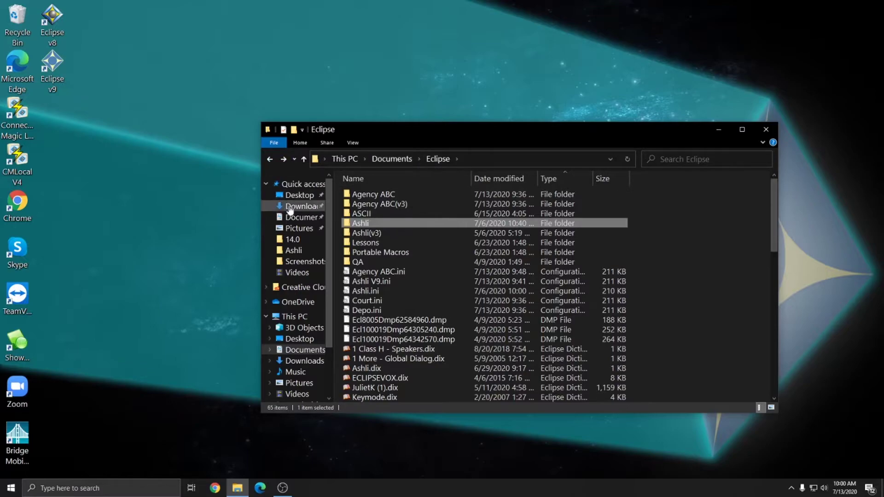
{"action": "left_click", "coordinate": [297, 218]}
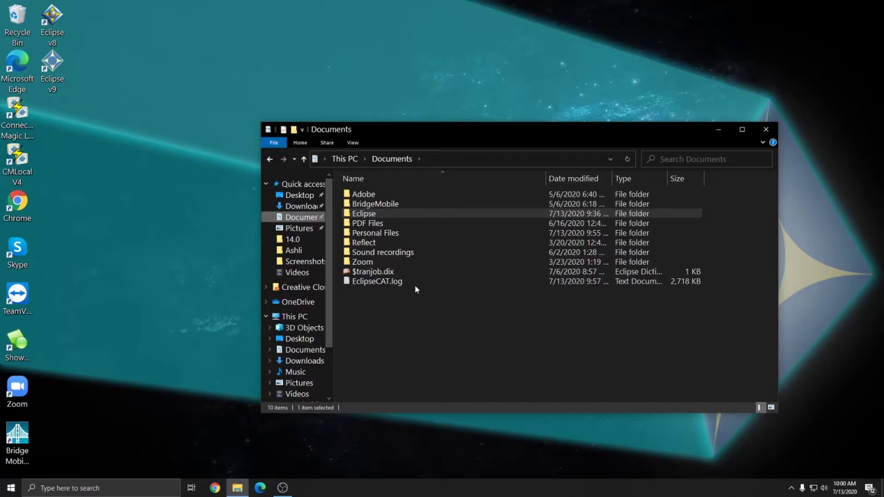
- Send a copy of the Eclipse folder to USB Drive (E:) using Send to
{"action": "right_click", "coordinate": [362, 215]}
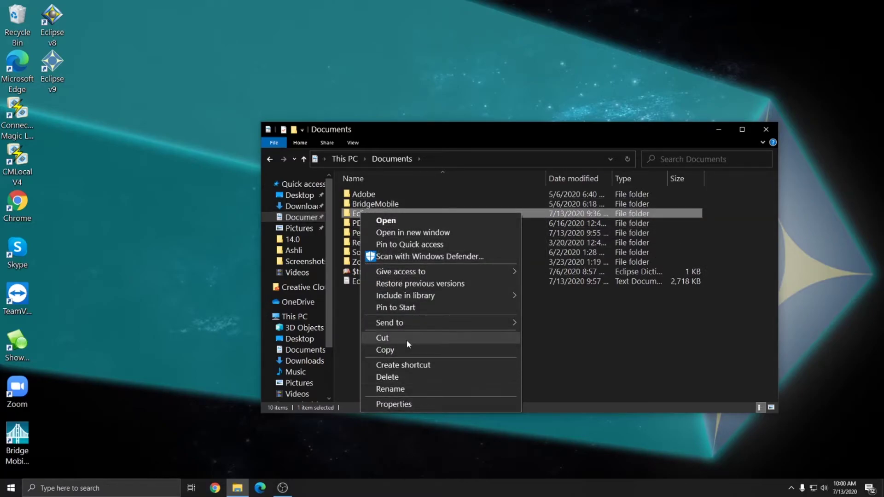
{"action": "mouse_move", "coordinate": [404, 322]}
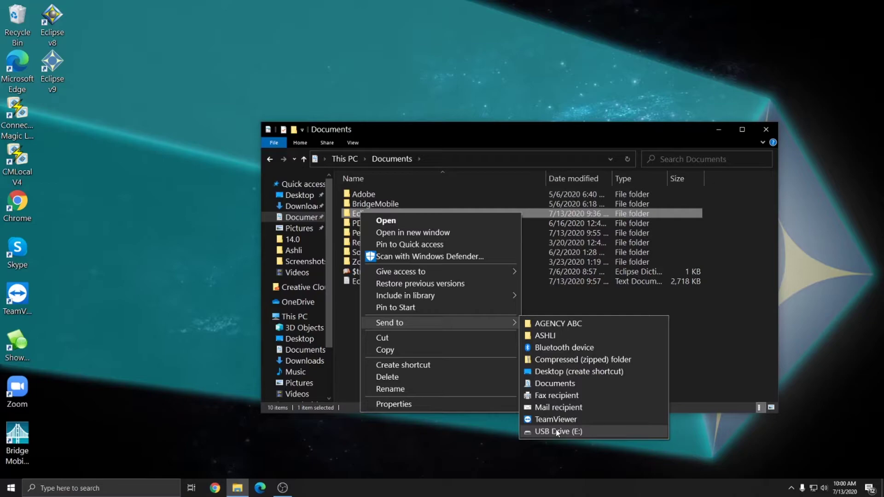
{"action": "left_click", "coordinate": [555, 431]}
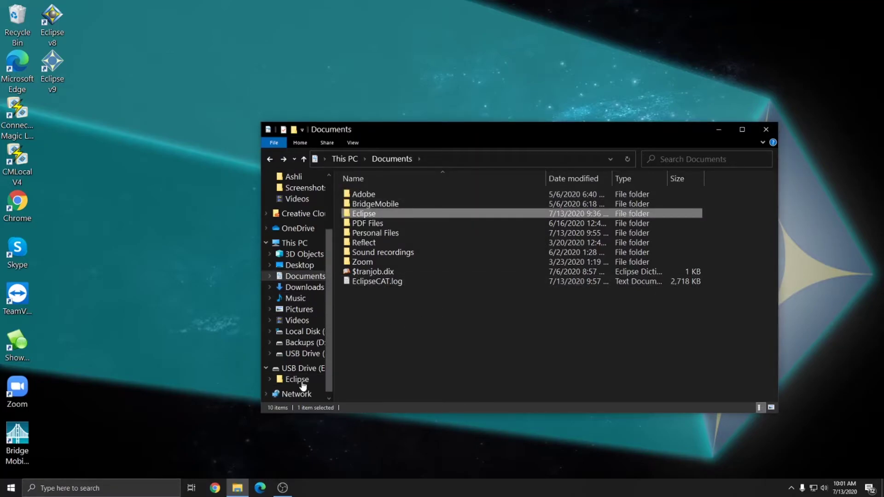
{"action": "scroll", "coordinate": [304, 239], "scroll_direction": "down", "scroll_amount": 1}
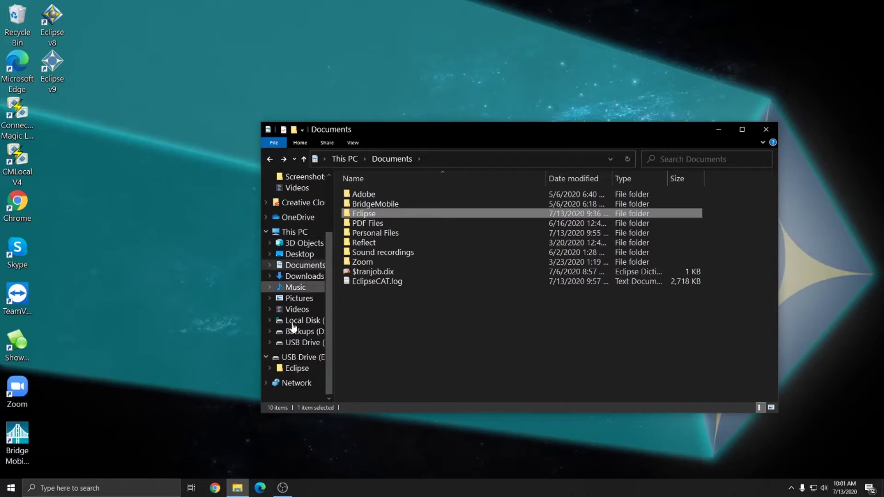
- Open USB Drive (E:) from This PC and inspect the copied Eclipse folder's 65 items
{"action": "left_click", "coordinate": [289, 233]}
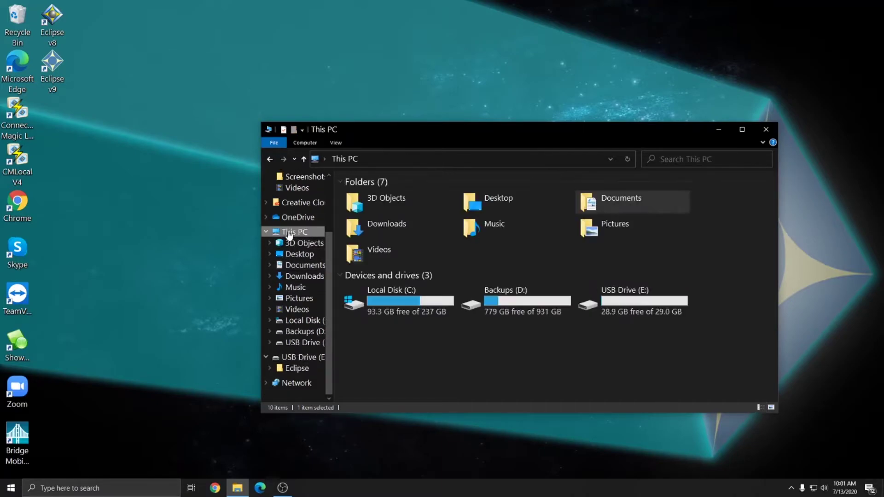
{"action": "left_click", "coordinate": [638, 312]}
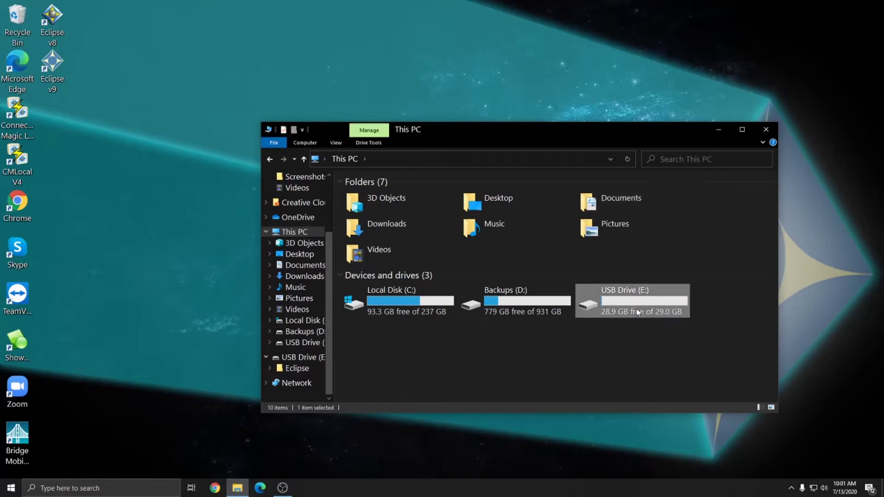
{"action": "double_click", "coordinate": [638, 312]}
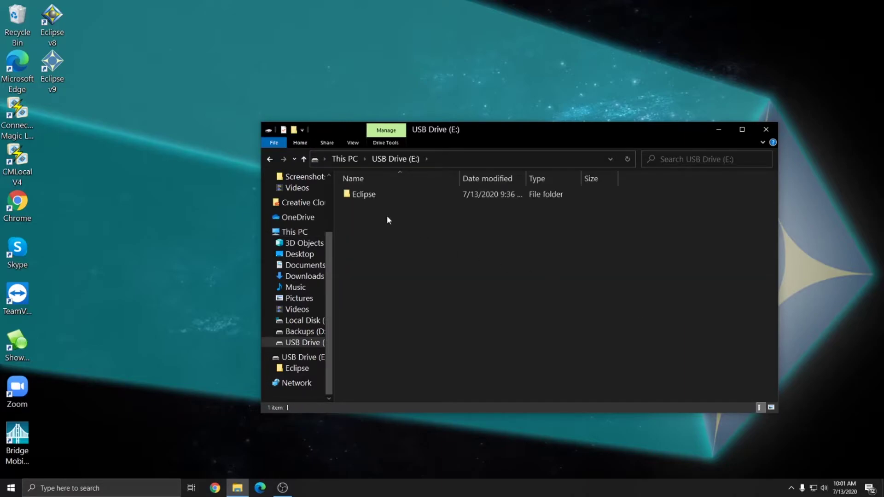
{"action": "double_click", "coordinate": [363, 195]}
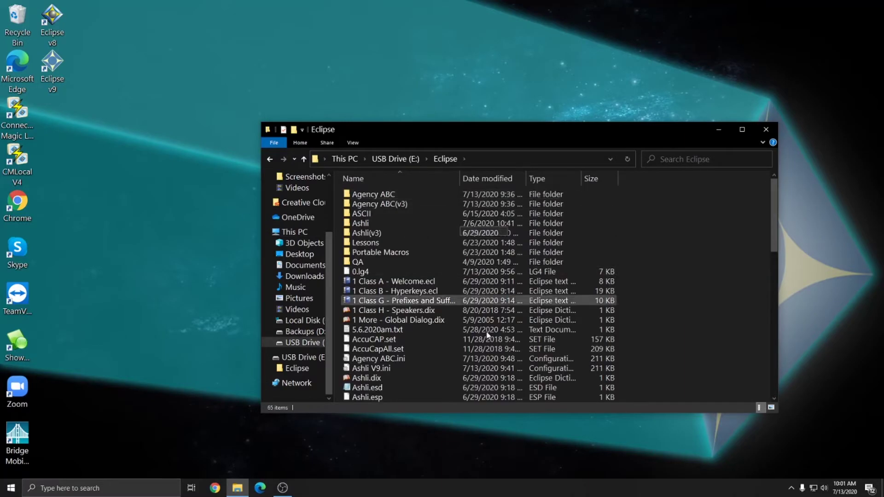
{"action": "scroll", "coordinate": [406, 302], "scroll_direction": "down", "scroll_amount": 2}
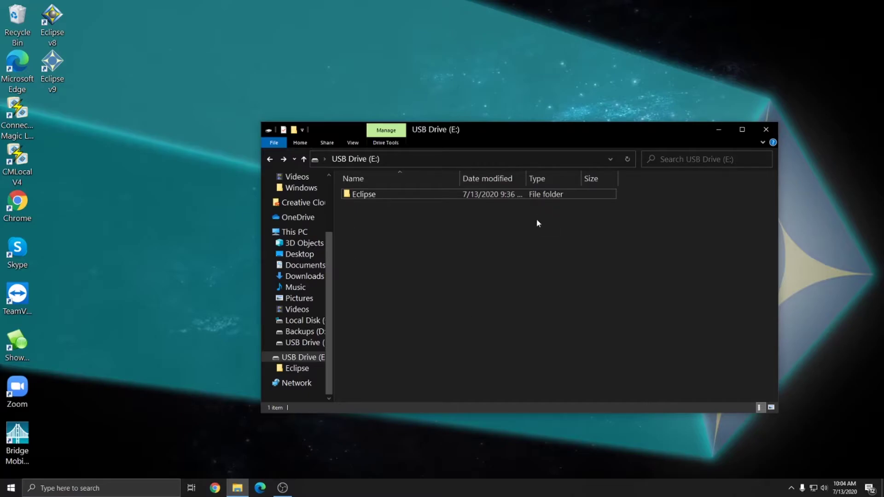
{"action": "key", "text": "ctrl+a"}
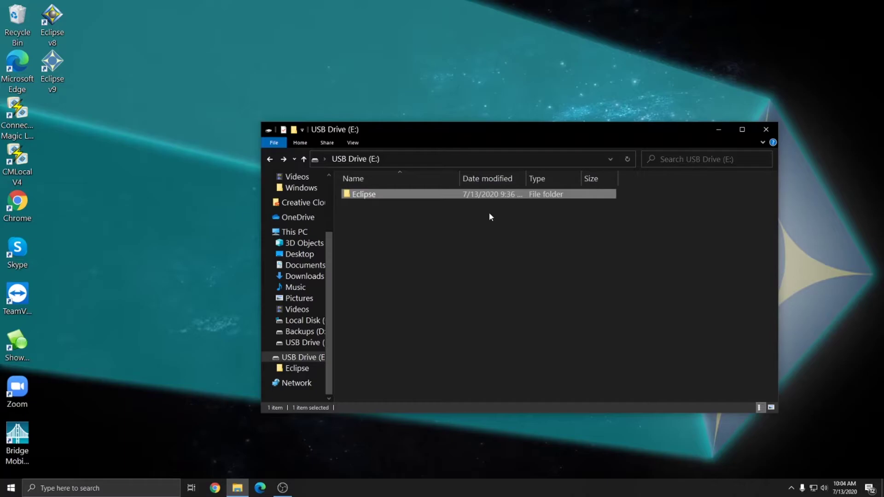
{"action": "right_click", "coordinate": [359, 195]}
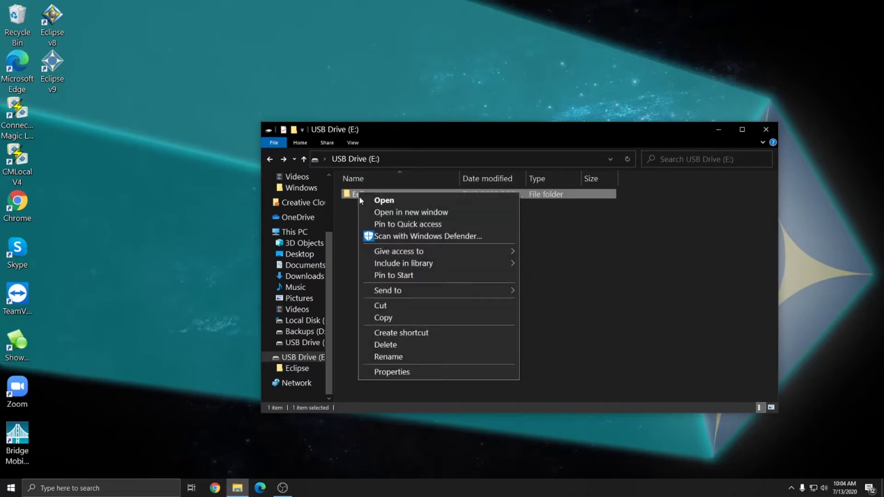
{"action": "left_click", "coordinate": [382, 358]}
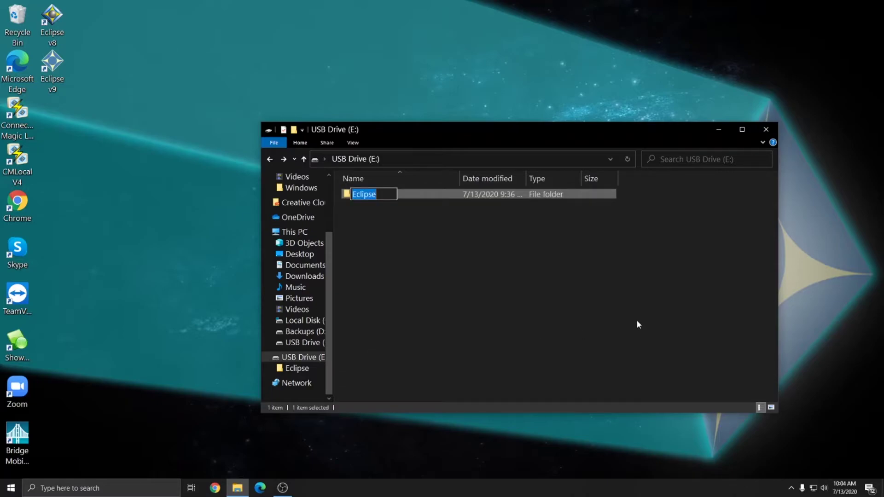
{"action": "key", "text": "End"}
{"action": "type", "text": "7"}
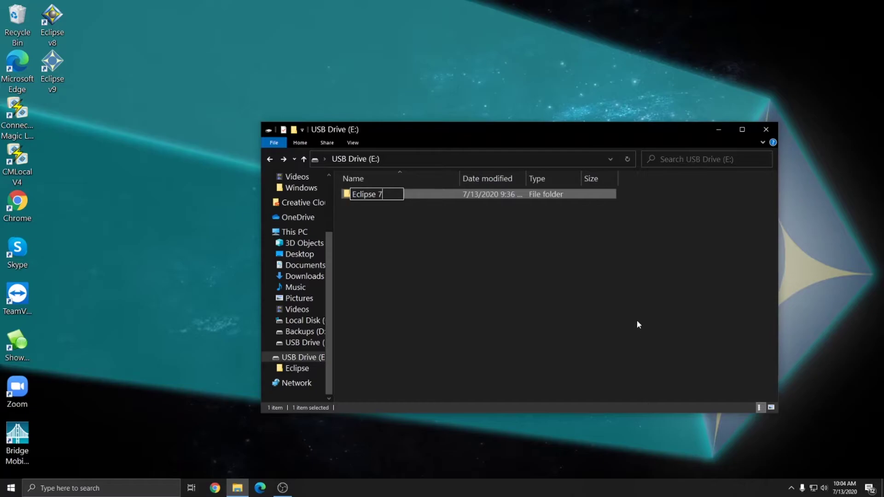
{"action": "type", "text": "-13-2020"}
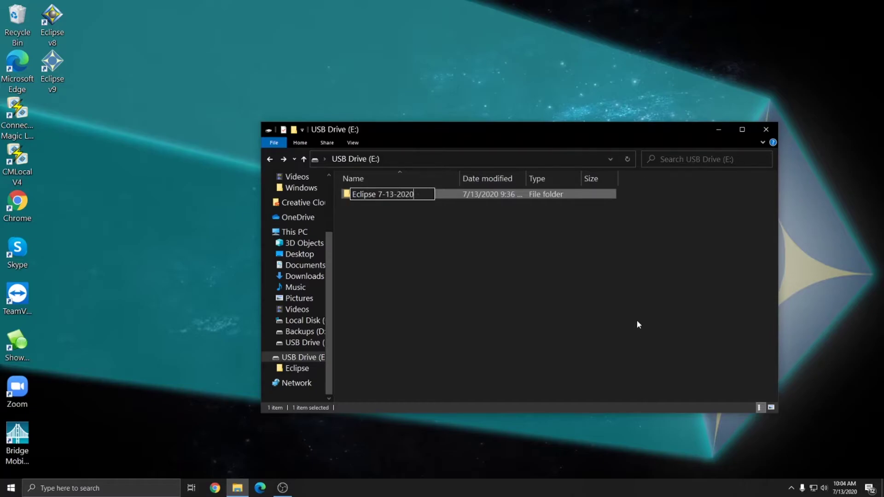
{"action": "key", "text": "Return"}
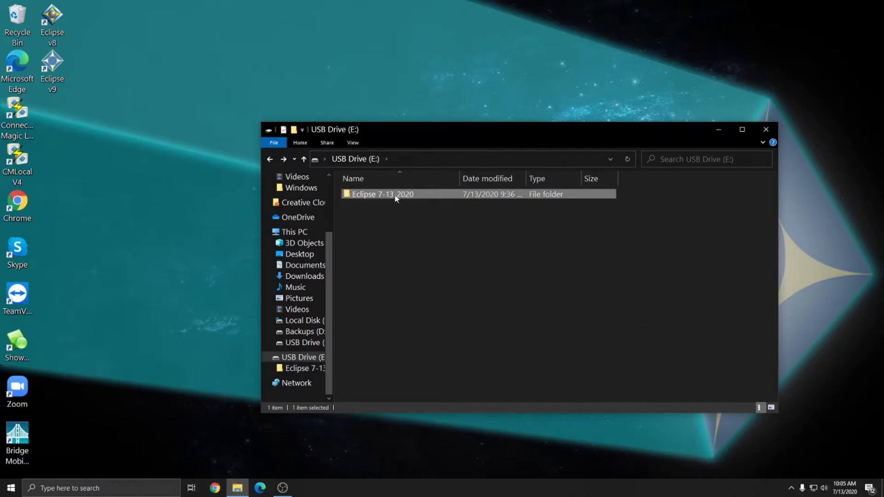
{"action": "left_click", "coordinate": [395, 198]}
{"action": "key", "text": "End"}
{"action": "key", "text": "BackSpace"}
{"action": "key", "text": "BackSpace"}
{"action": "key", "text": "BackSpace"}
{"action": "key", "text": "BackSpace"}
{"action": "key", "text": "BackSpace"}
{"action": "key", "text": "BackSpace"}
{"action": "key", "text": "BackSpace"}
{"action": "key", "text": "BackSpace"}
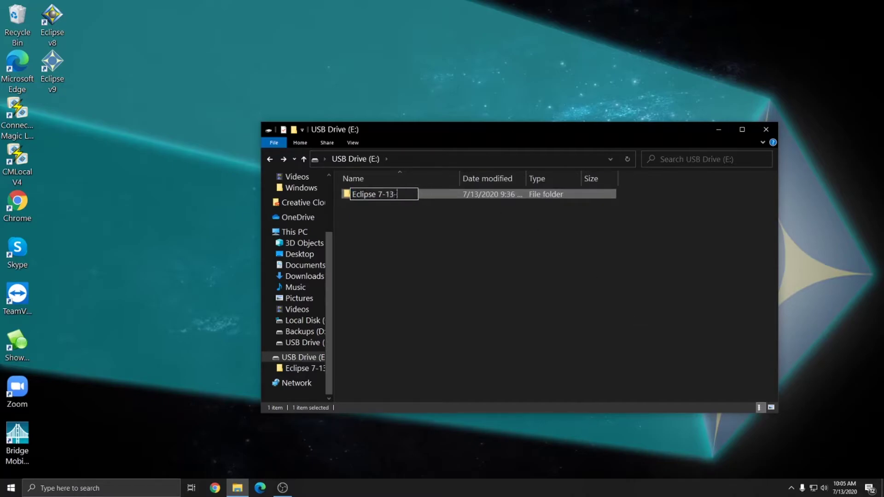
{"action": "key", "text": "BackSpace"}
{"action": "key", "text": "BackSpace"}
{"action": "key", "text": "Return"}
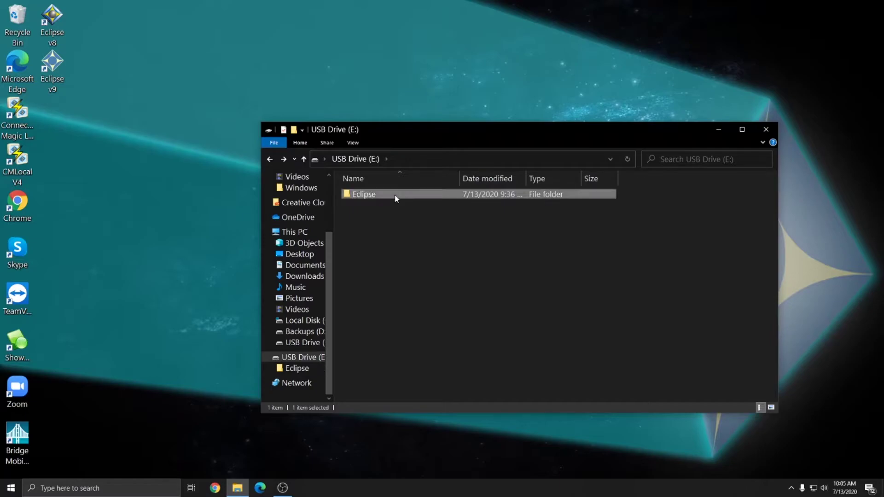
- Create a new folder named 'Backup 7-13-2020' on USB Drive (E:)
{"action": "left_click", "coordinate": [373, 233]}
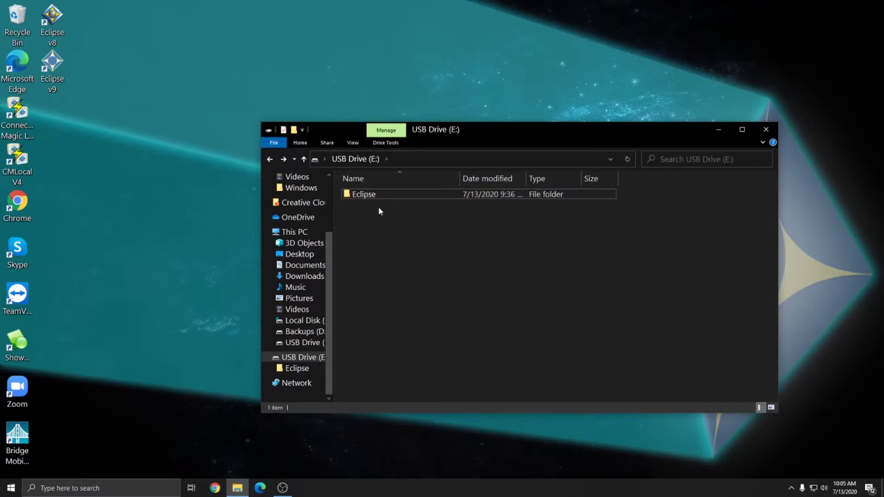
{"action": "right_click", "coordinate": [372, 229]}
{"action": "mouse_move", "coordinate": [435, 355]}
{"action": "left_click", "coordinate": [541, 359]}
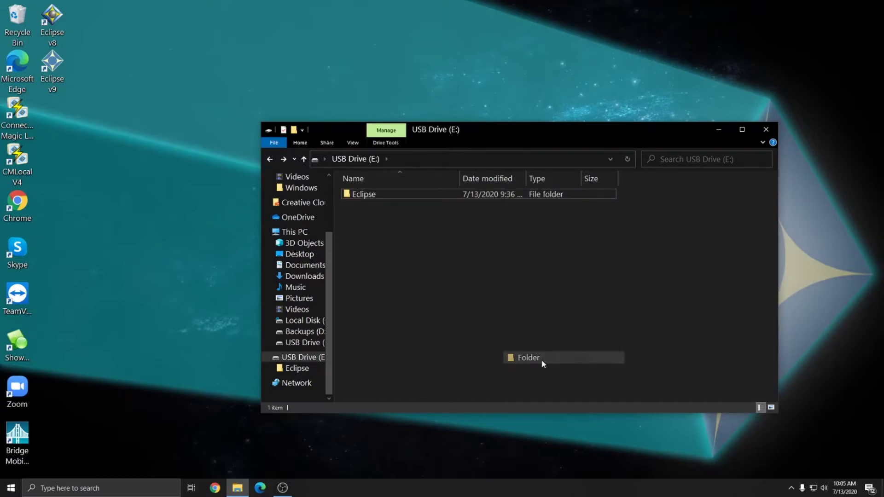
{"action": "type", "text": "Backup 7"}
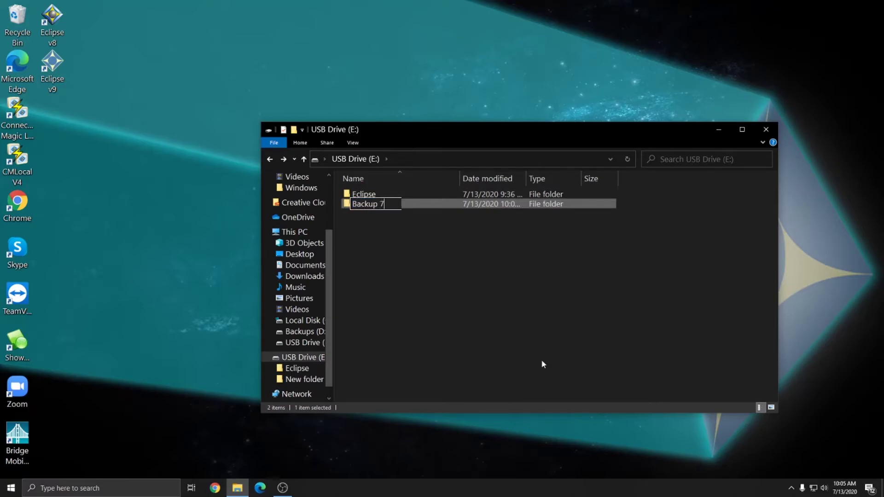
{"action": "type", "text": "-13"}
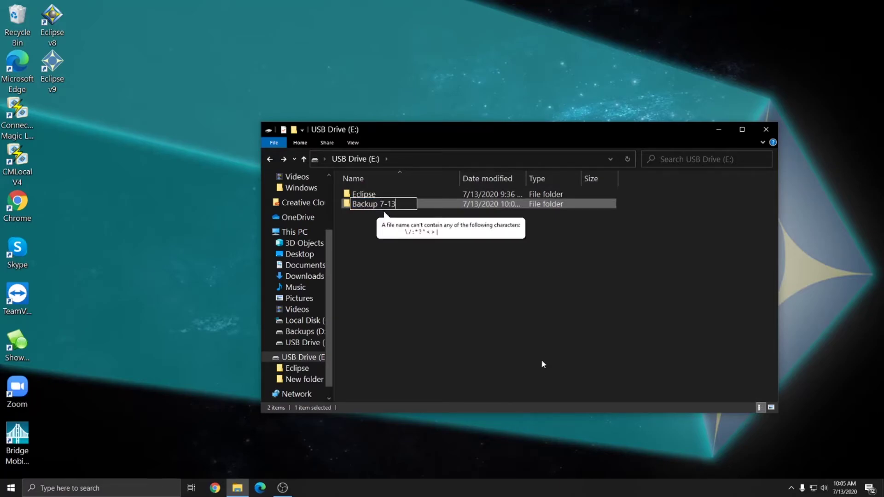
{"action": "type", "text": "-2020"}
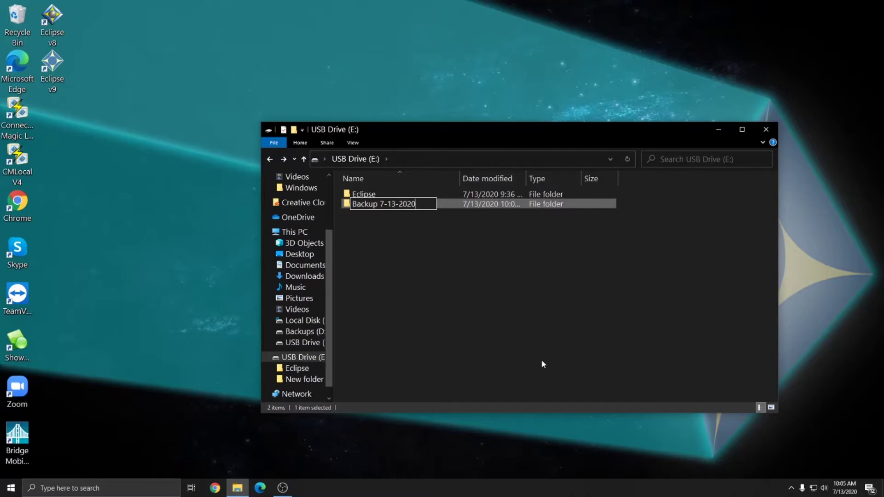
{"action": "key", "text": "Return"}
- Move the Eclipse folder into Backup 7-13-2020, check inside, and return to the drive root
{"action": "left_click", "coordinate": [426, 280]}
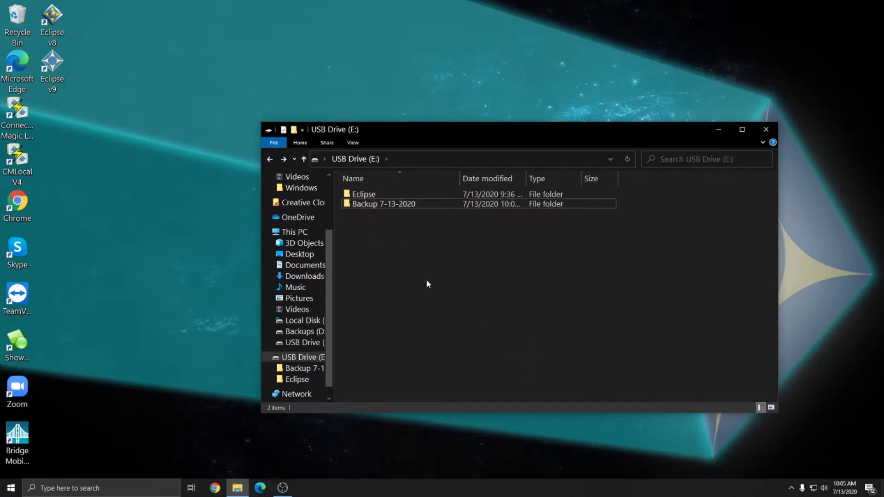
{"action": "left_click_drag", "start_coordinate": [364, 195], "coordinate": [361, 206]}
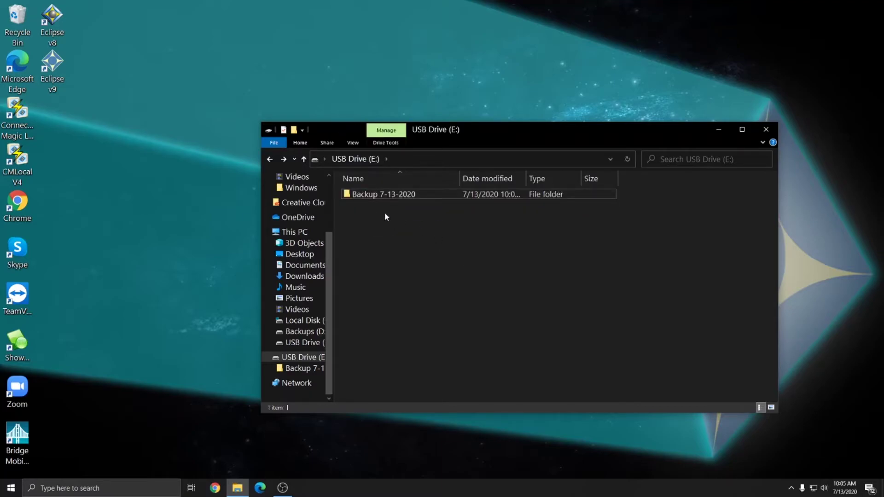
{"action": "double_click", "coordinate": [375, 195]}
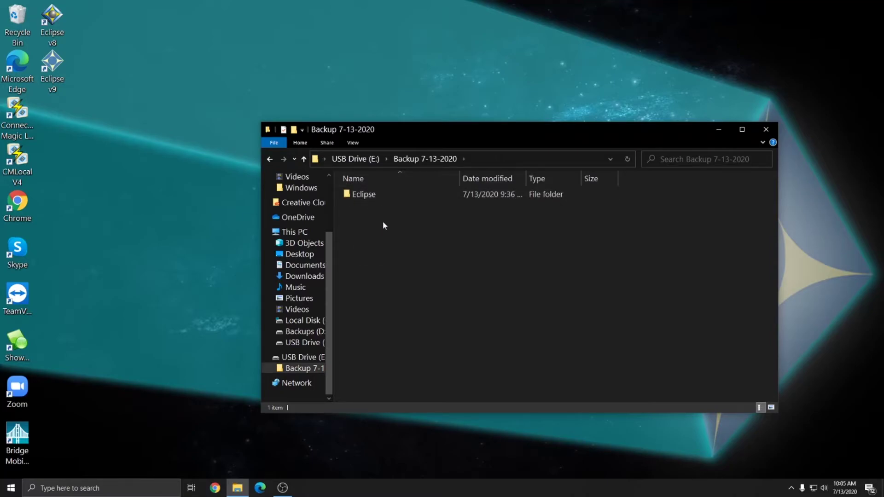
{"action": "left_click", "coordinate": [372, 159]}
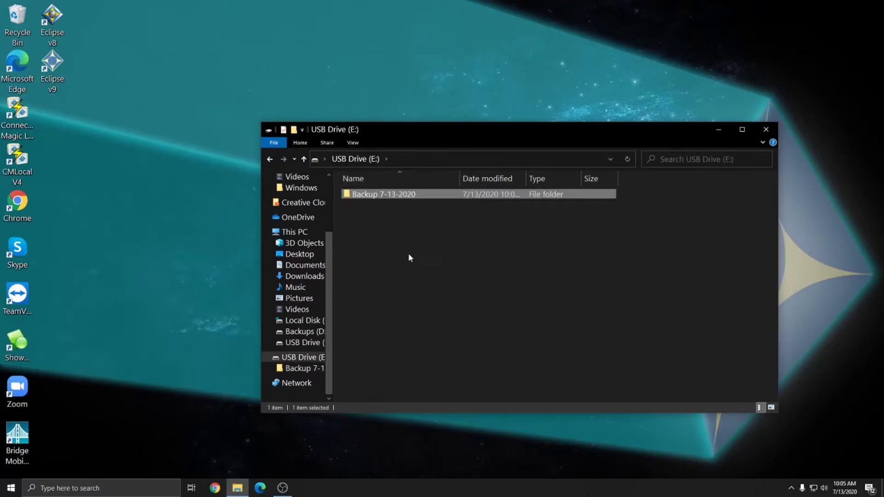
{"action": "left_click", "coordinate": [556, 293]}
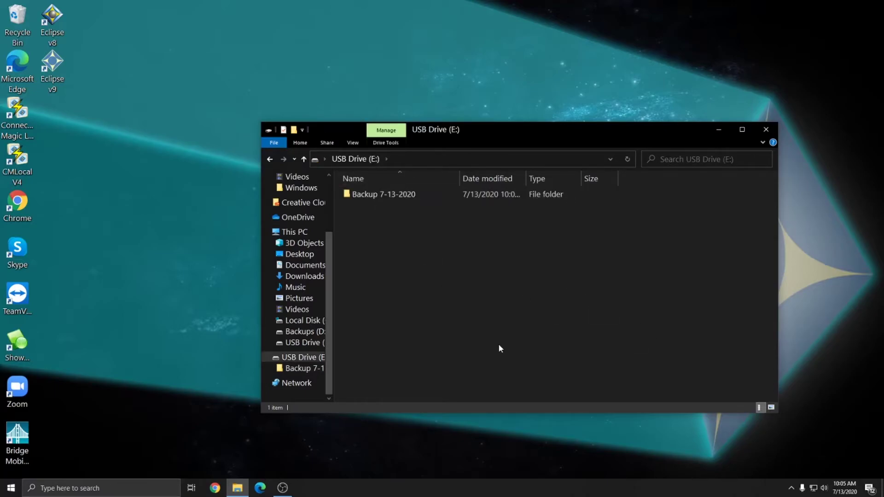
{"action": "left_click_drag", "start_coordinate": [493, 361], "coordinate": [361, 178]}
{"action": "left_click", "coordinate": [468, 262]}
- Check the Backup 7-13-2020 folder's tooltip showing its 152 MB size
{"action": "mouse_move", "coordinate": [391, 195]}
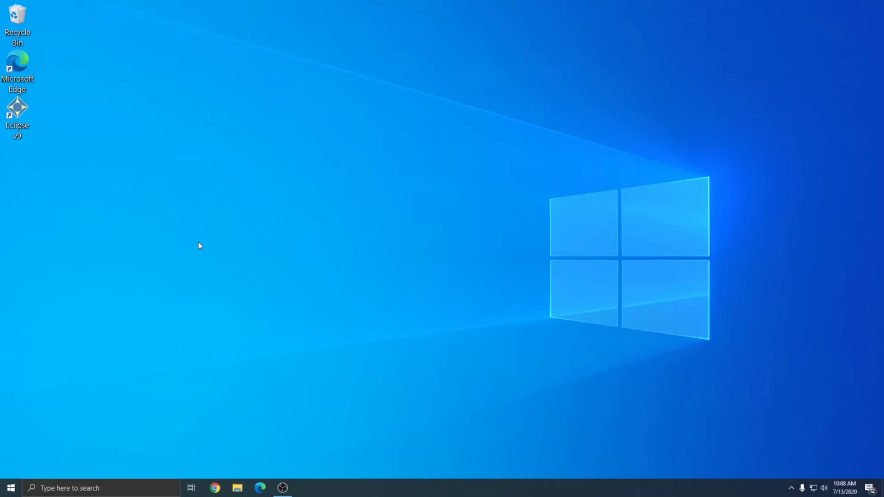
- In Eclipse v9's New user setup, enter the user's full name and choose their first name as short name
{"action": "left_click_drag", "start_coordinate": [73, 185], "coordinate": [2, 23]}
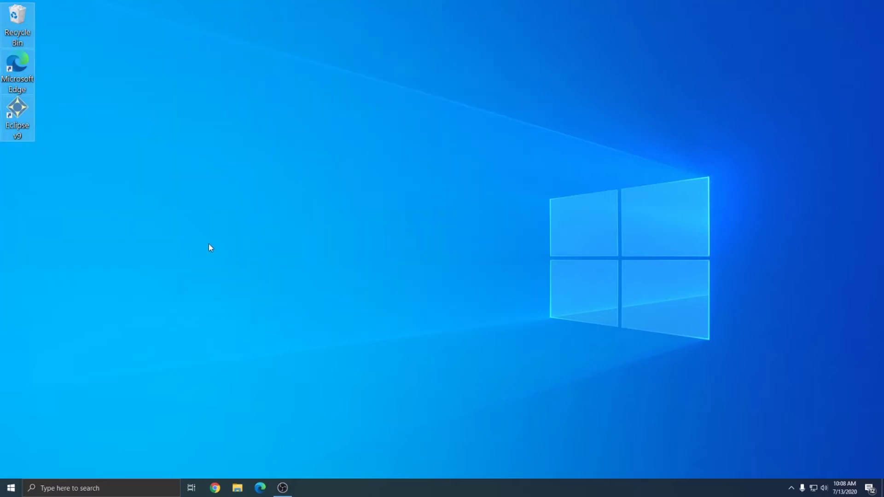
{"action": "left_click", "coordinate": [210, 251]}
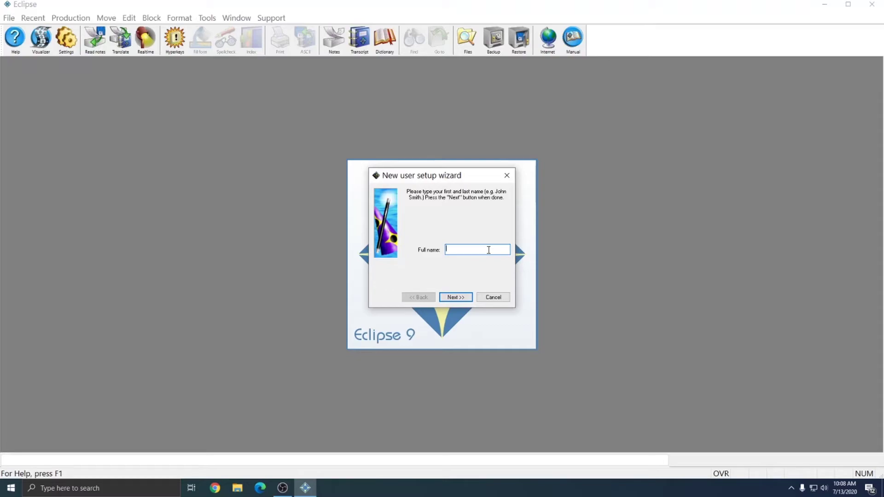
{"action": "key", "text": "Return"}
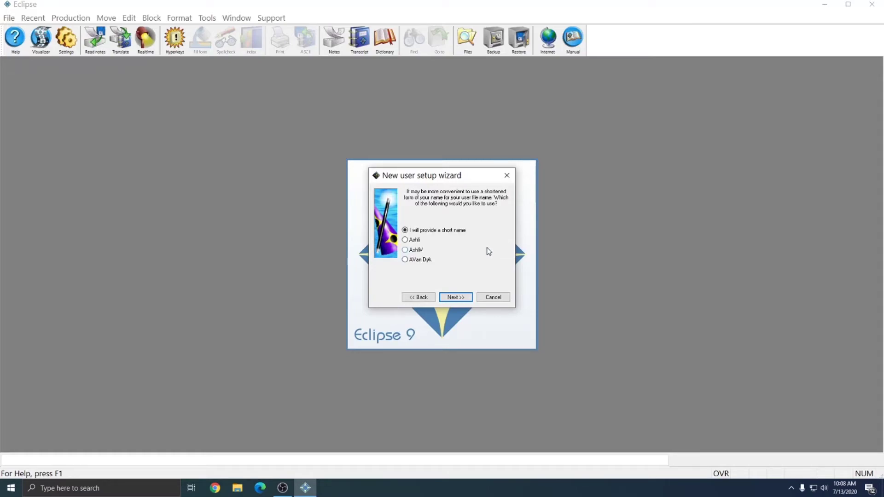
{"action": "left_click", "coordinate": [416, 241]}
{"action": "left_click", "coordinate": [454, 297]}
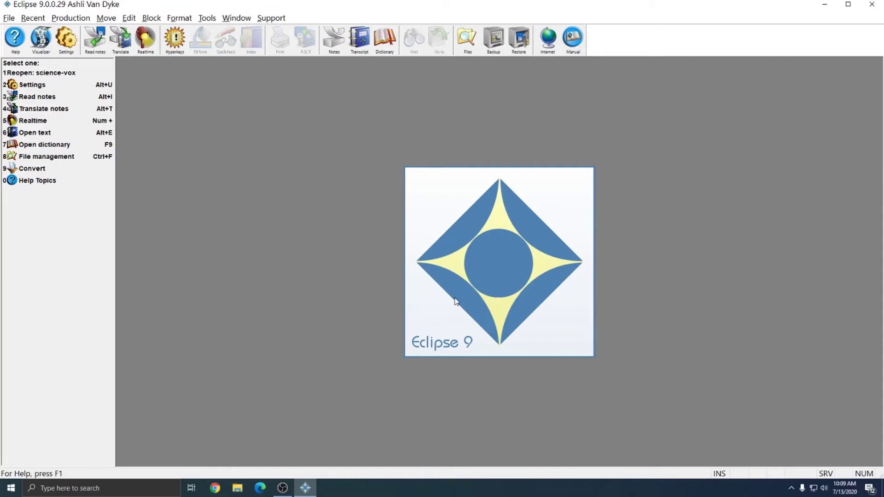
- Restart Eclipse, dismiss the startup message, sign in as the new user, and exit
{"action": "key", "text": "alt+F4"}
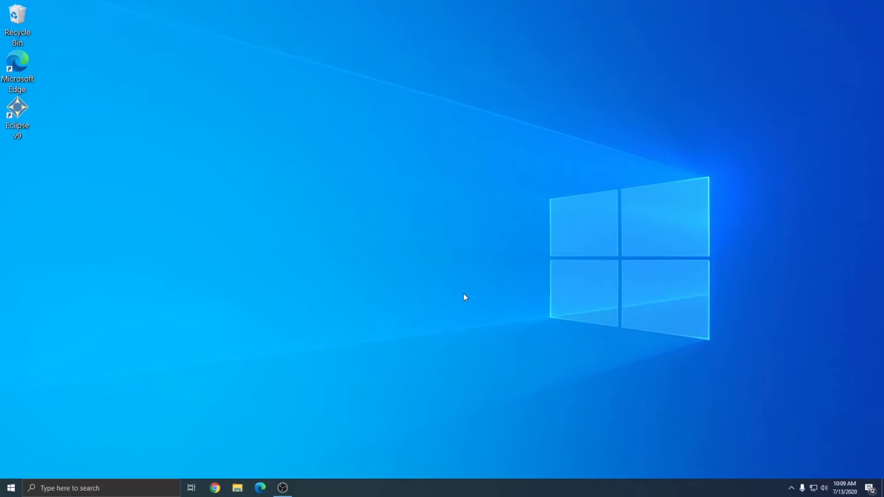
{"action": "double_click", "coordinate": [25, 125]}
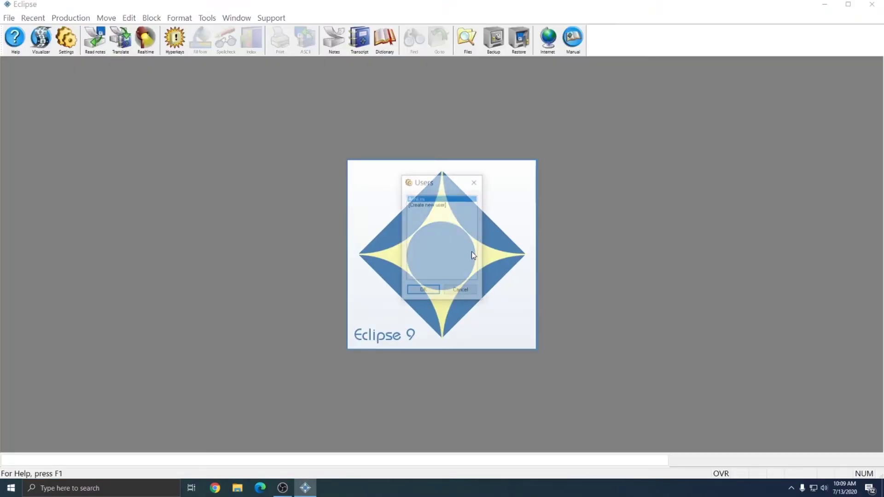
{"action": "key", "text": "Return"}
{"action": "left_click", "coordinate": [422, 291]}
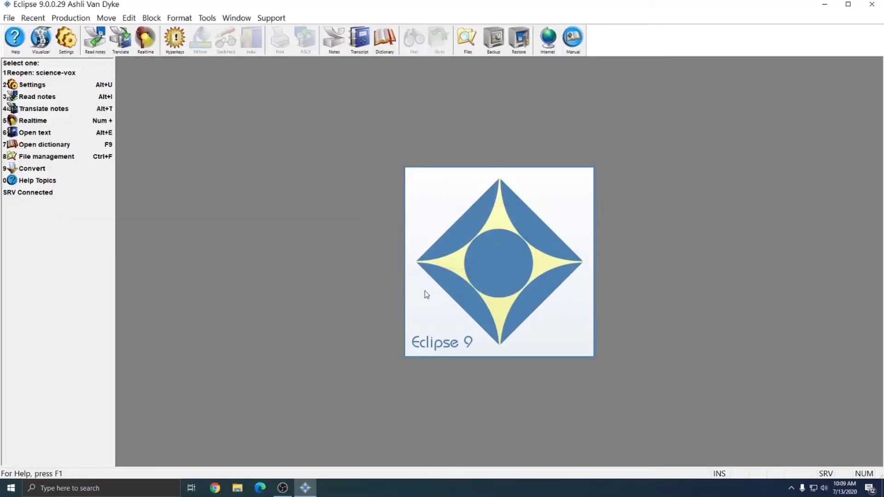
{"action": "key", "text": "alt+F4"}
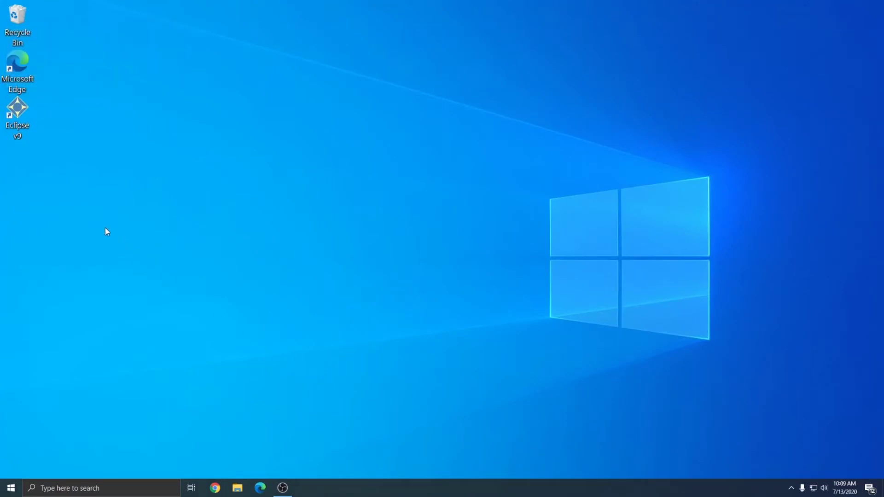
- Relaunch Eclipse, dismiss the passcode expiry notice, view the empty Open File list, then exit
{"action": "double_click", "coordinate": [18, 111]}
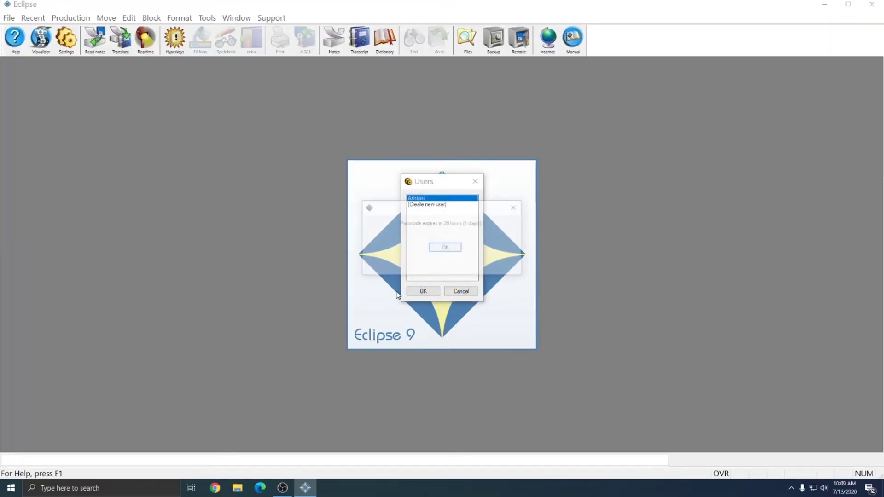
{"action": "left_click", "coordinate": [417, 291]}
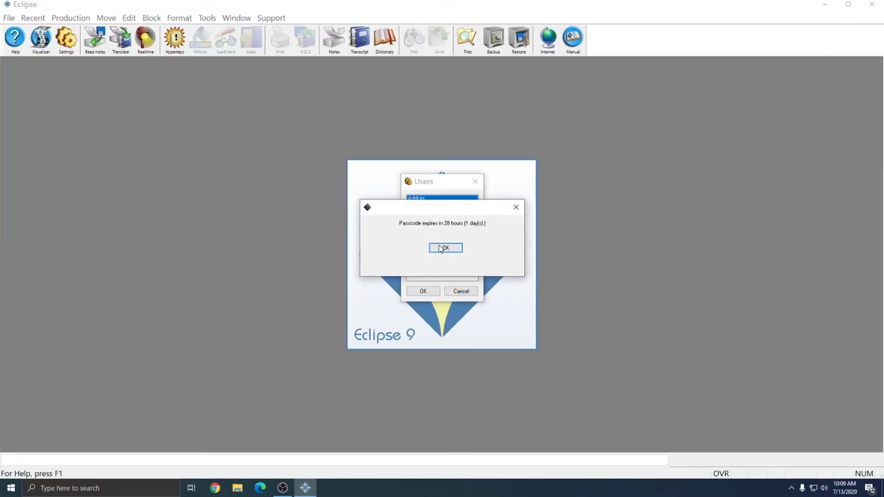
{"action": "left_click", "coordinate": [441, 249]}
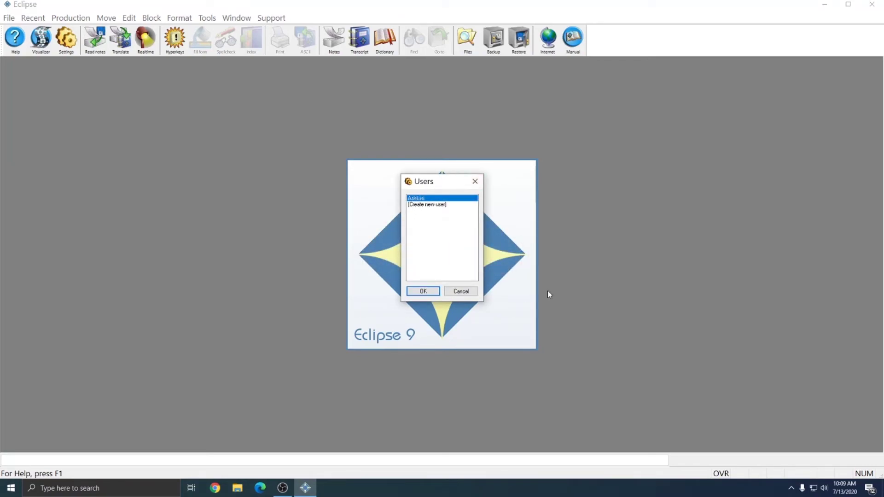
{"action": "left_click", "coordinate": [423, 291]}
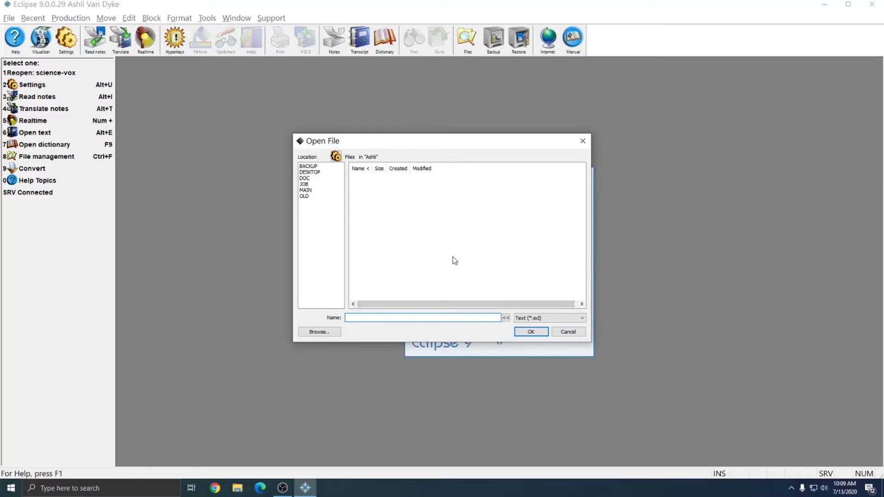
{"action": "key", "text": "Escape"}
{"action": "key", "text": "alt+F4"}
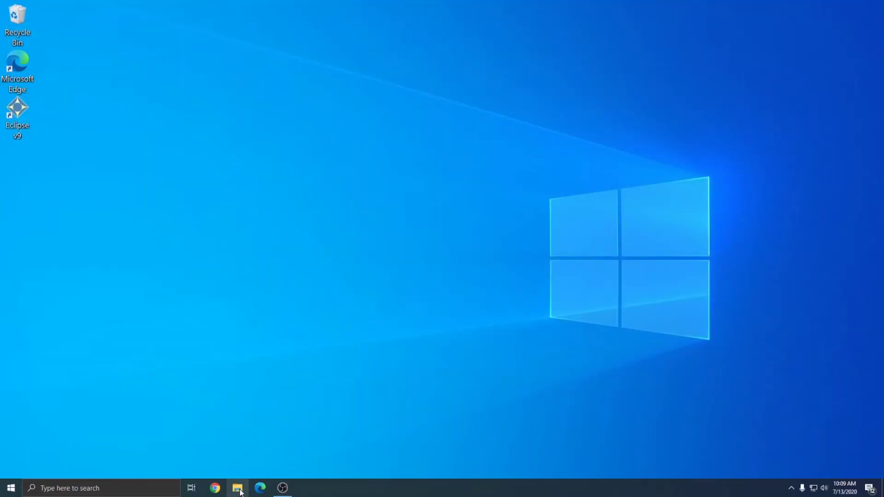
- Open USB Drive (E:)\Backup 7-13-2020 in File Explorer and copy the Eclipse folder
{"action": "left_click", "coordinate": [241, 492]}
{"action": "scroll", "coordinate": [316, 319], "scroll_direction": "down", "scroll_amount": 3}
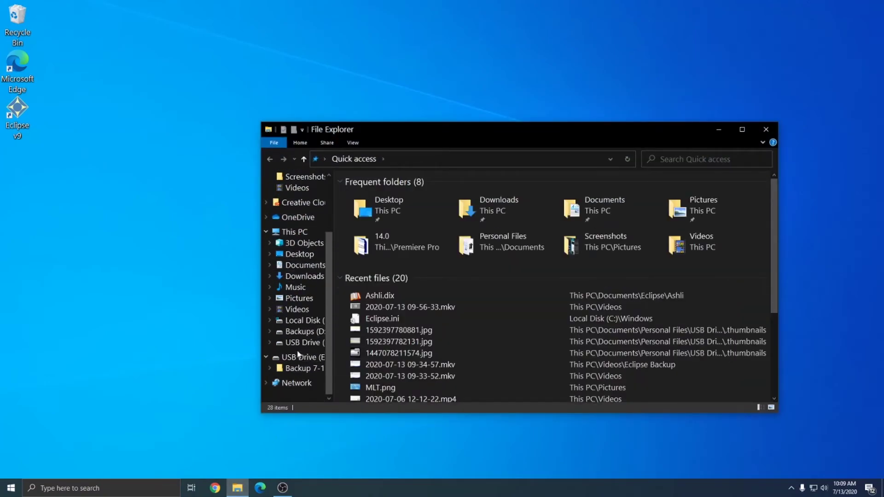
{"action": "left_click", "coordinate": [298, 357]}
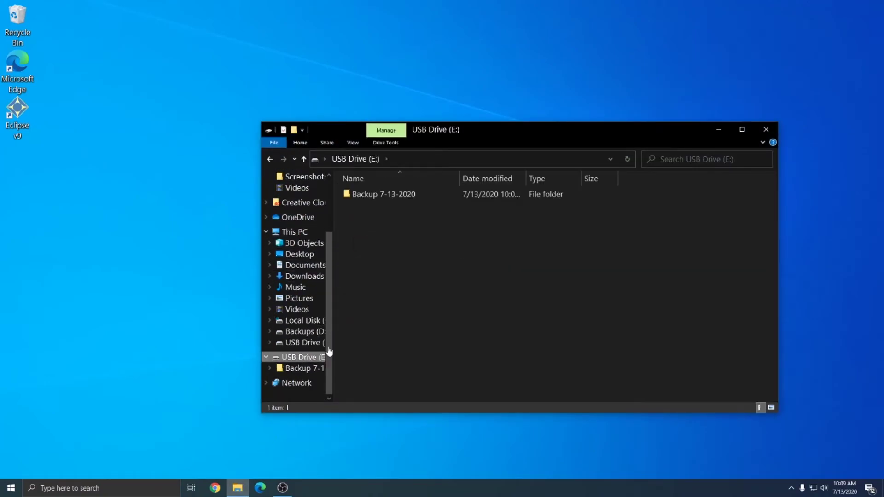
{"action": "double_click", "coordinate": [368, 197]}
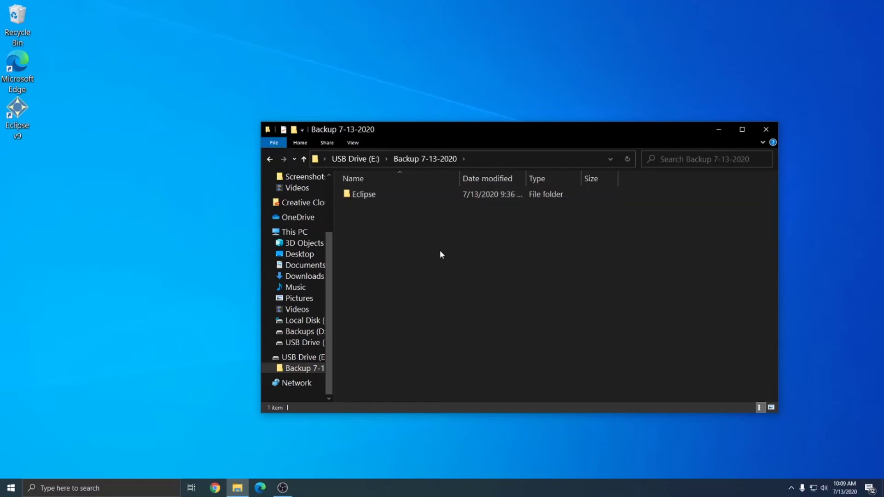
{"action": "left_click_drag", "start_coordinate": [526, 294], "coordinate": [336, 193]}
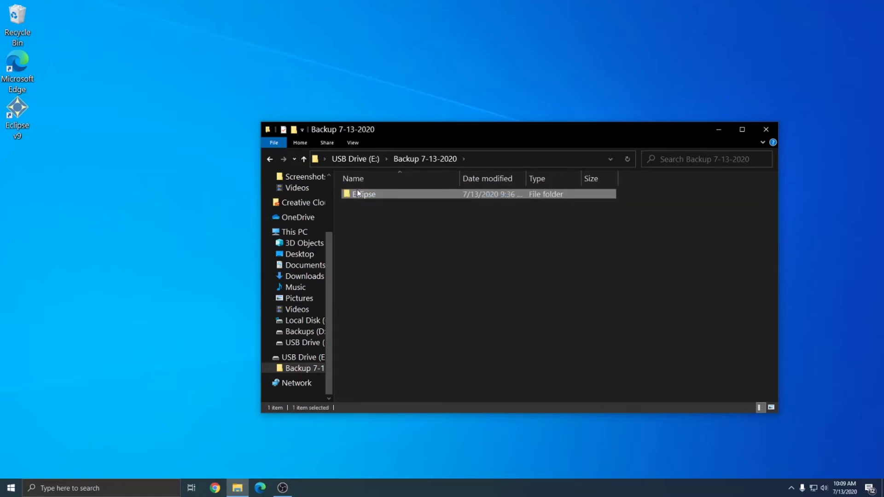
{"action": "right_click", "coordinate": [358, 191]}
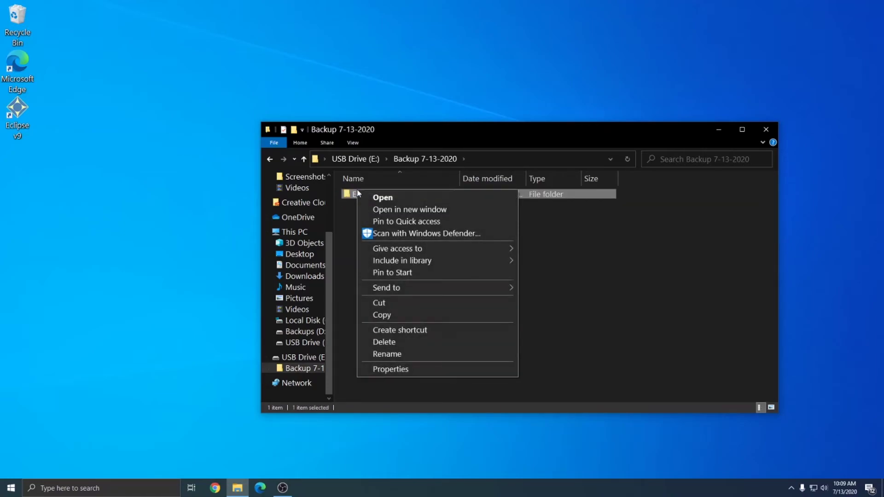
{"action": "left_click", "coordinate": [386, 315]}
{"action": "scroll", "coordinate": [300, 283], "scroll_direction": "up", "scroll_amount": 3}
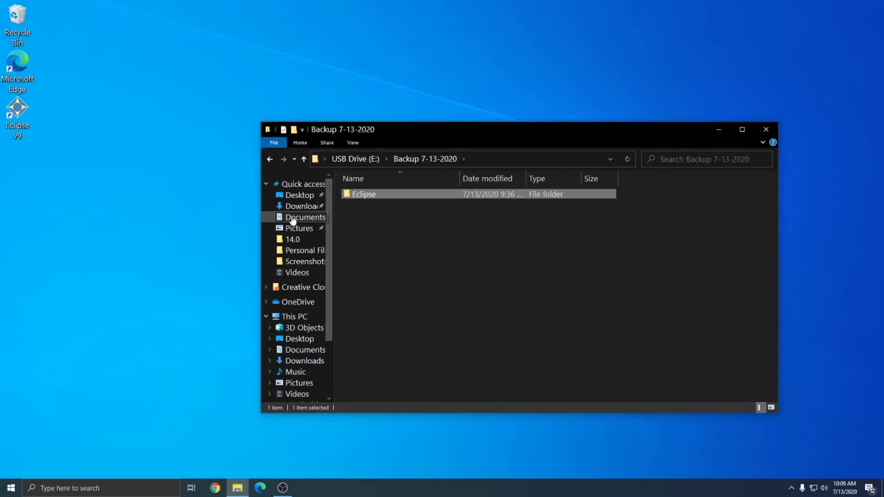
- Inspect the existing Eclipse folder and its user subfolder in Documents, then return to the Documents list
{"action": "left_click", "coordinate": [293, 352]}
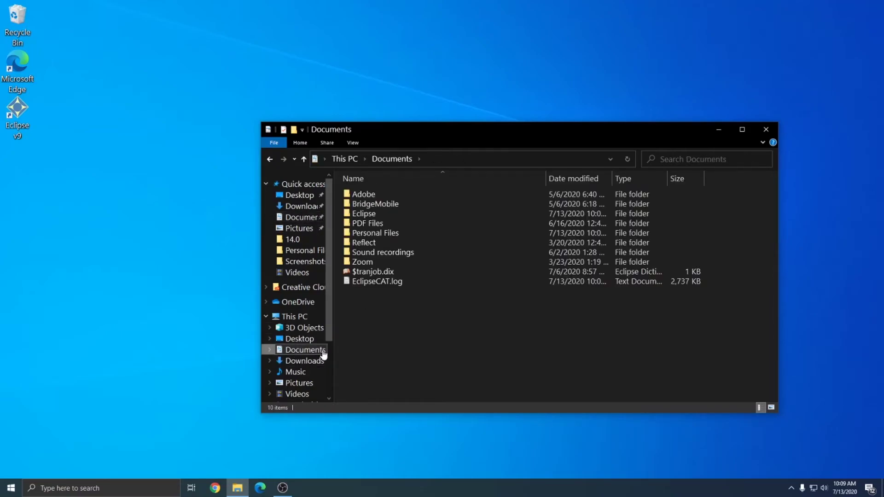
{"action": "double_click", "coordinate": [372, 215]}
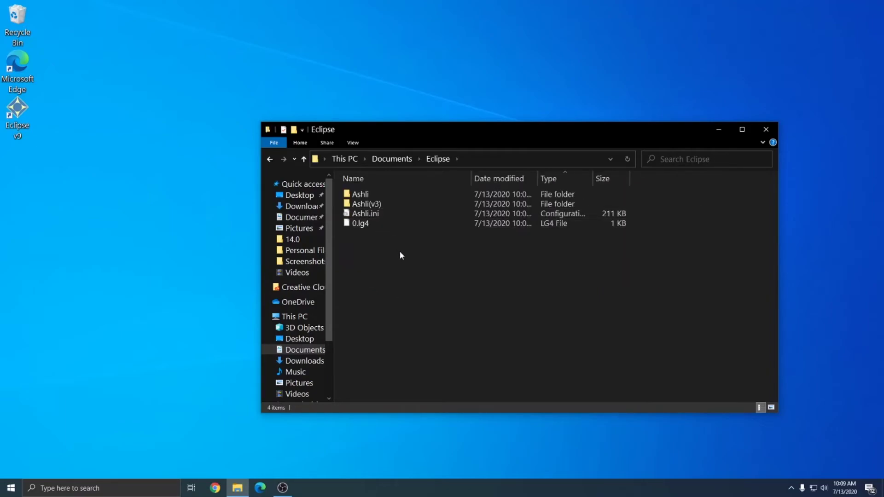
{"action": "double_click", "coordinate": [357, 195]}
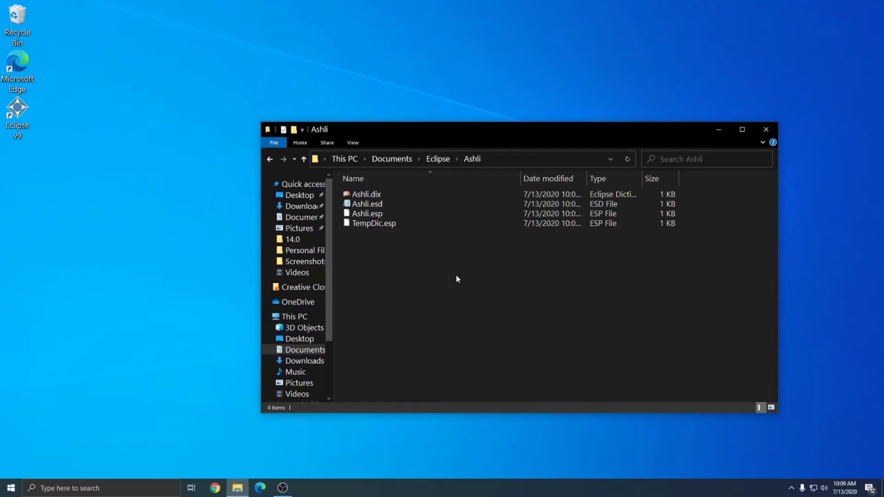
{"action": "key", "text": "BackSpace"}
{"action": "key", "text": "BackSpace"}
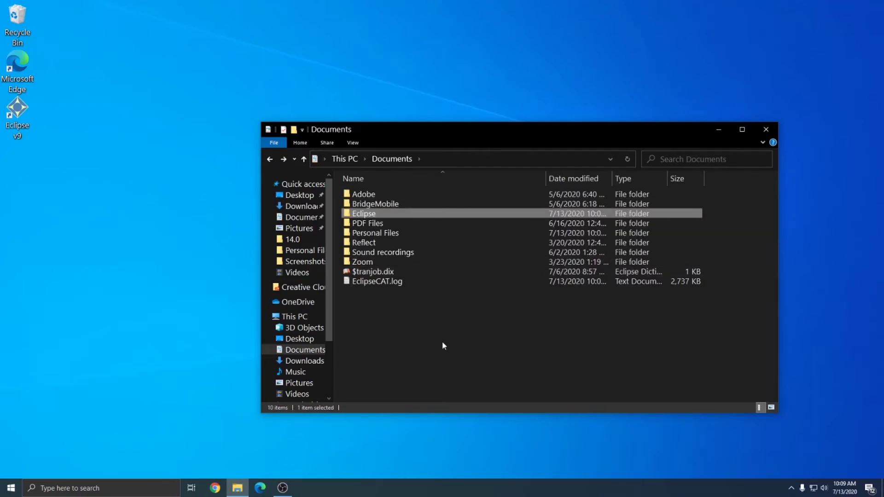
{"action": "left_click", "coordinate": [443, 346]}
{"action": "mouse_move", "coordinate": [364, 217]}
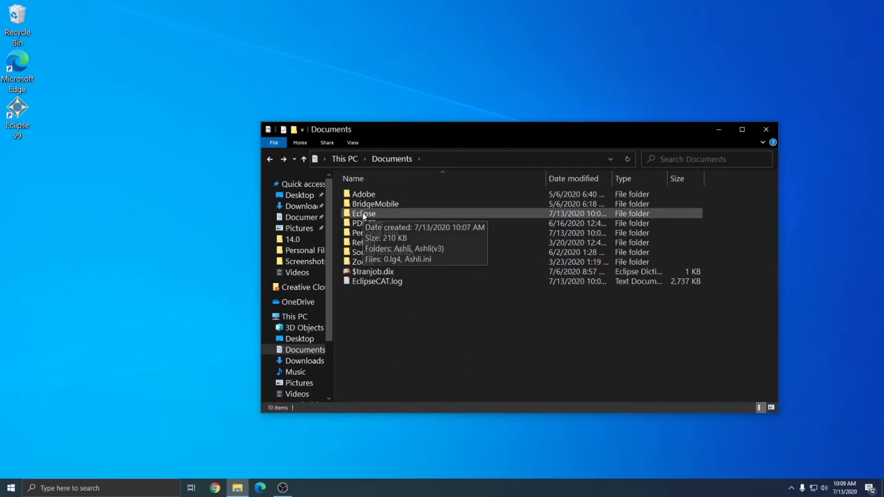
- Paste the Eclipse folder from Backup 7-13-2020 into Documents, starting the 502-item copy
{"action": "right_click", "coordinate": [432, 339]}
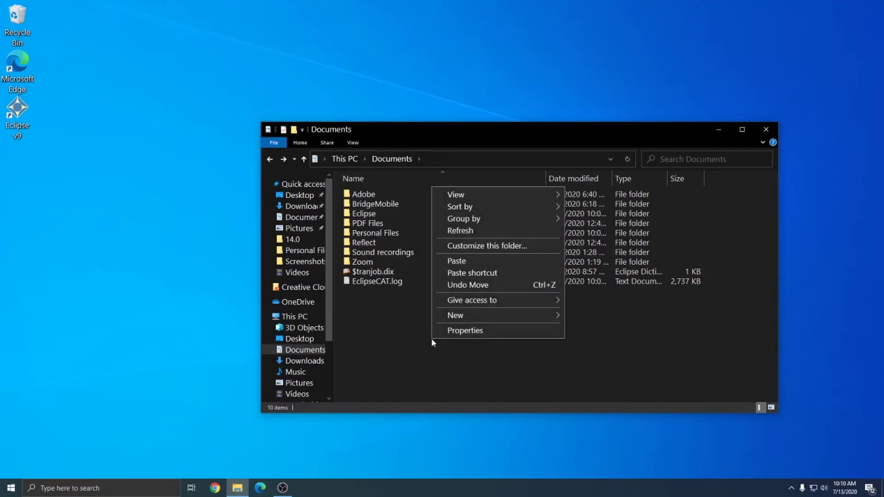
{"action": "left_click", "coordinate": [392, 341]}
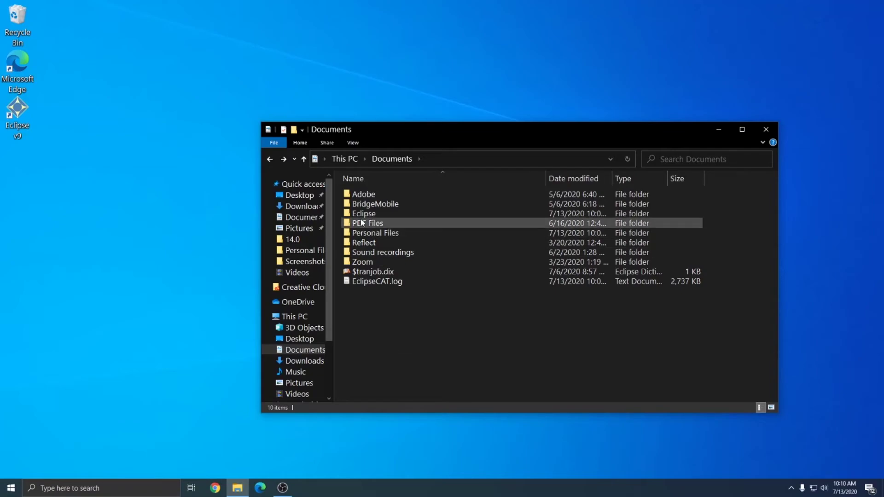
{"action": "right_click", "coordinate": [360, 215]}
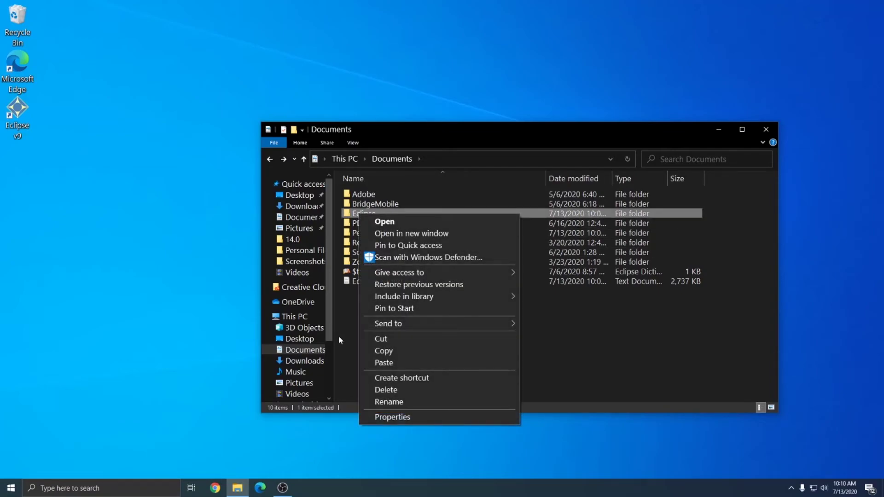
{"action": "left_click", "coordinate": [362, 347]}
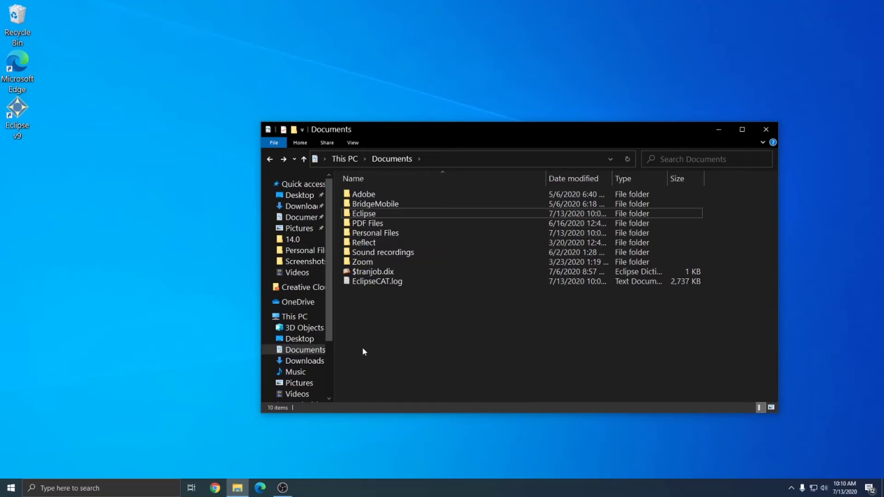
{"action": "right_click", "coordinate": [409, 349]}
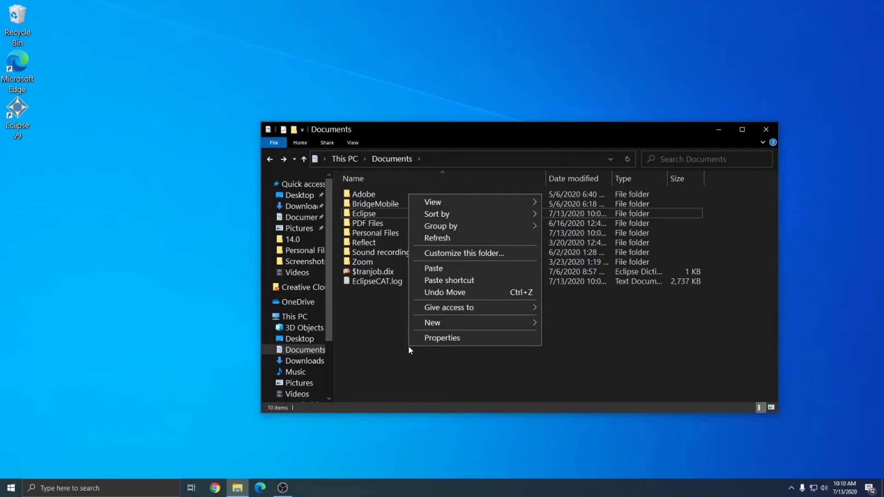
{"action": "left_click", "coordinate": [438, 270]}
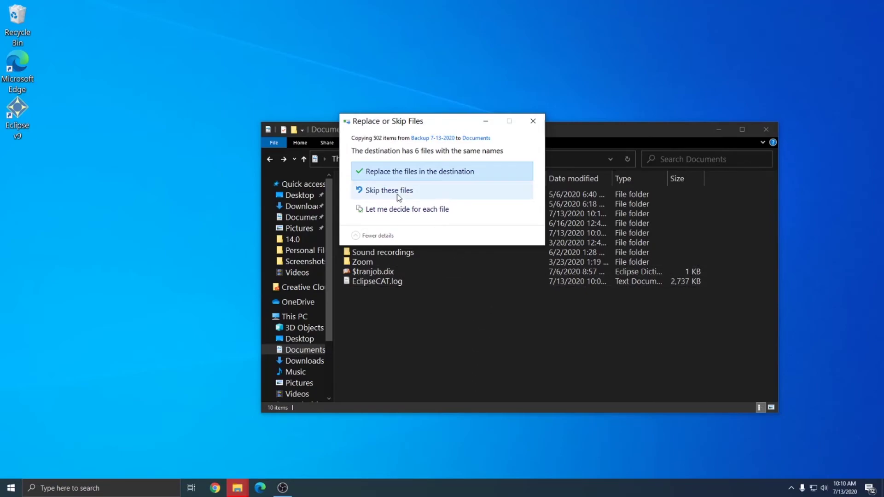
- Choose per-file conflict handling and keep the Backup 7-13-2020 versions of all 6 conflicting files
{"action": "left_click", "coordinate": [385, 211]}
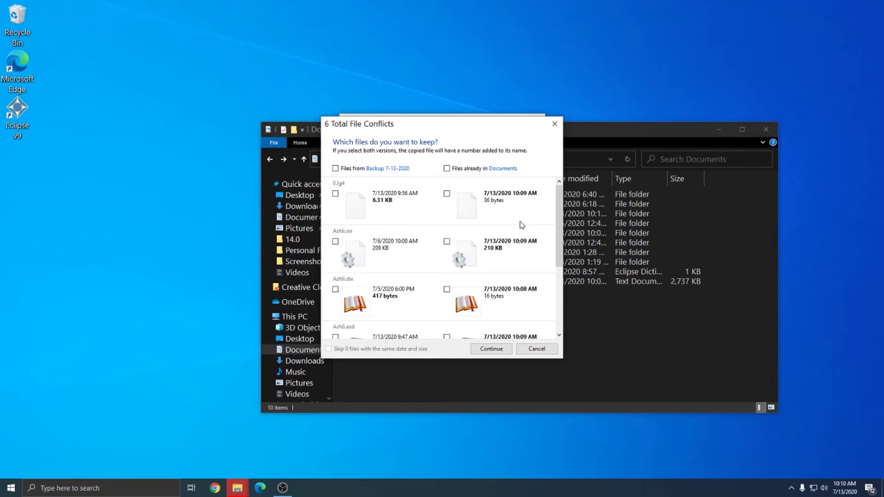
{"action": "scroll", "coordinate": [560, 232], "scroll_direction": "down", "scroll_amount": 1}
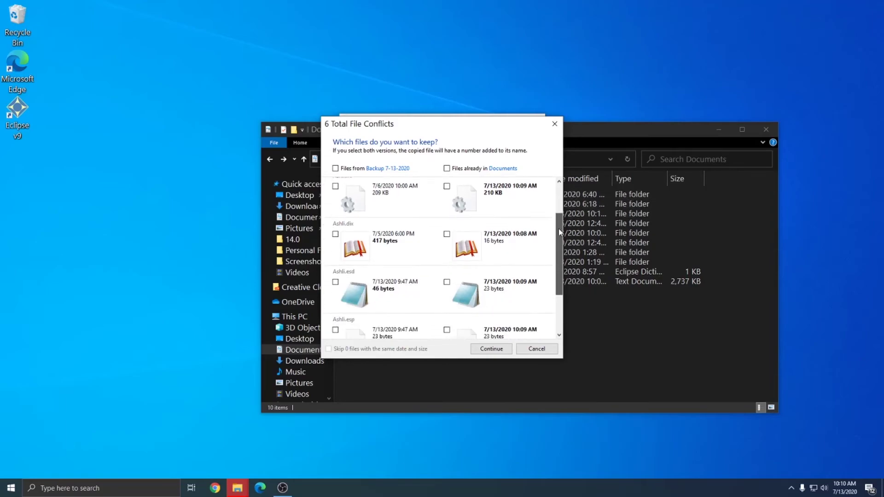
{"action": "left_click_drag", "start_coordinate": [560, 232], "coordinate": [561, 267]}
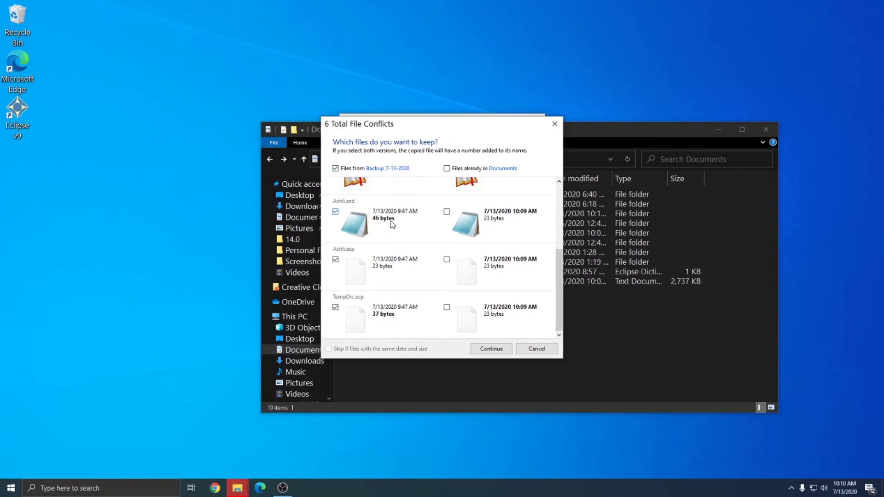
{"action": "scroll", "coordinate": [552, 253], "scroll_direction": "up", "scroll_amount": 1}
{"action": "scroll", "coordinate": [553, 253], "scroll_direction": "up", "scroll_amount": 2}
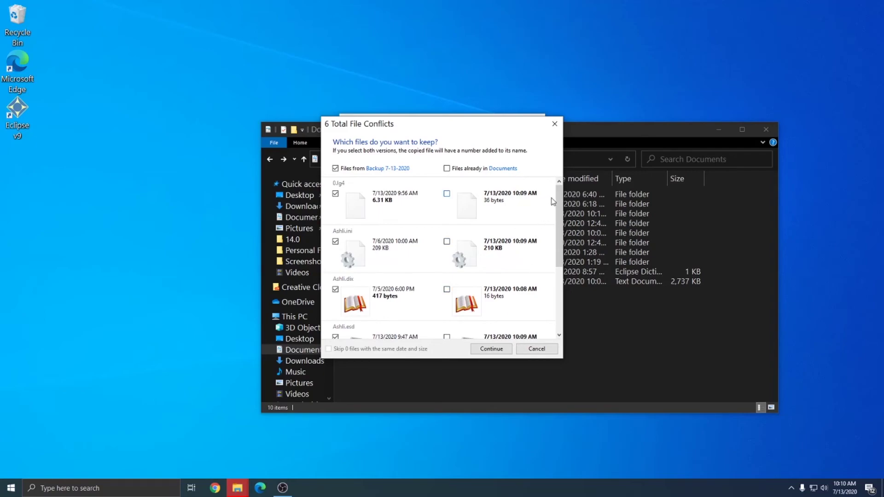
{"action": "mouse_move", "coordinate": [559, 197]}
{"action": "left_mouse_down"}
{"action": "mouse_move", "coordinate": [554, 251]}
{"action": "mouse_move", "coordinate": [558, 204]}
{"action": "left_mouse_up"}
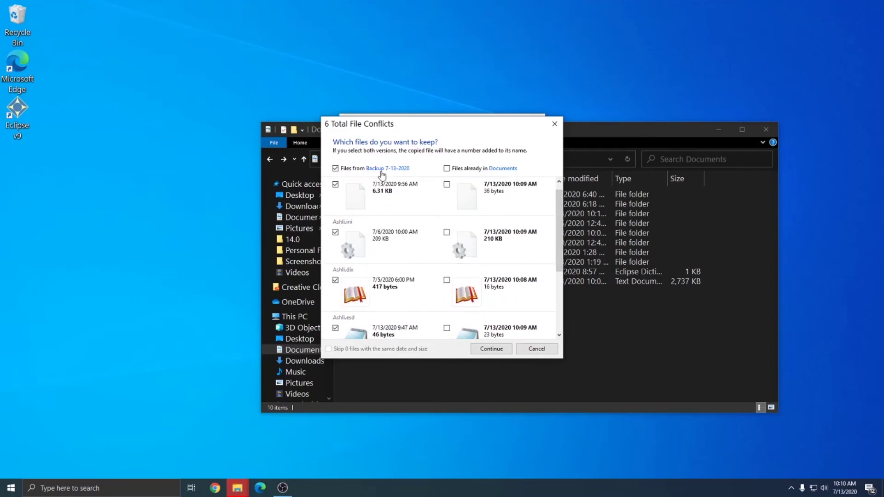
{"action": "left_click", "coordinate": [491, 349]}
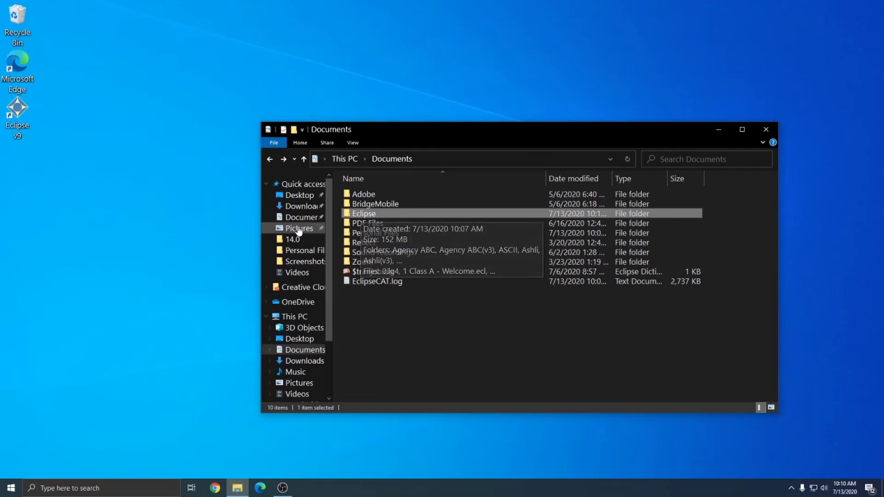
- Browse the restored Eclipse folder and its user subfolder to verify the Blocks folder and .ecl job files
{"action": "double_click", "coordinate": [362, 214]}
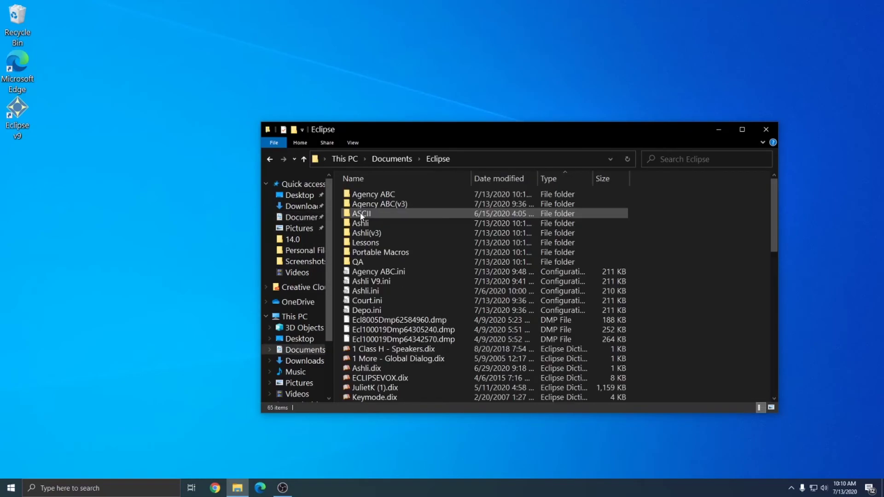
{"action": "scroll", "coordinate": [538, 275], "scroll_direction": "down", "scroll_amount": 10}
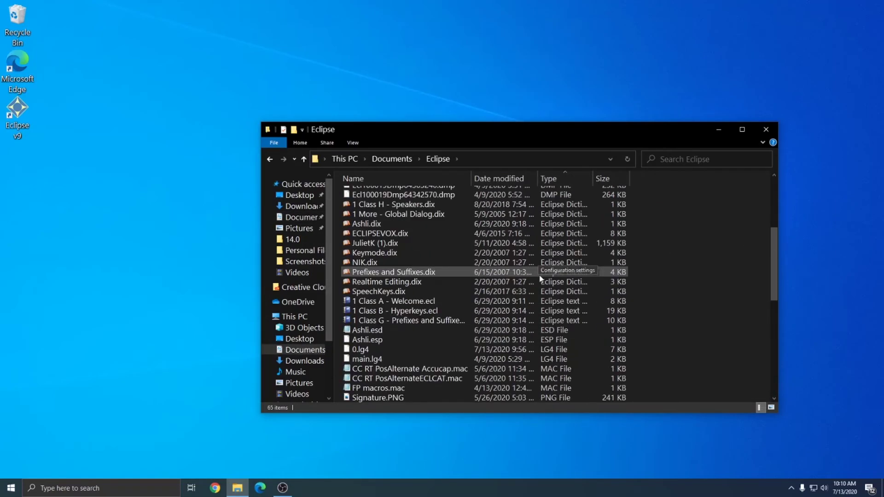
{"action": "scroll", "coordinate": [538, 275], "scroll_direction": "up", "scroll_amount": 9}
{"action": "scroll", "coordinate": [538, 279], "scroll_direction": "up", "scroll_amount": 2}
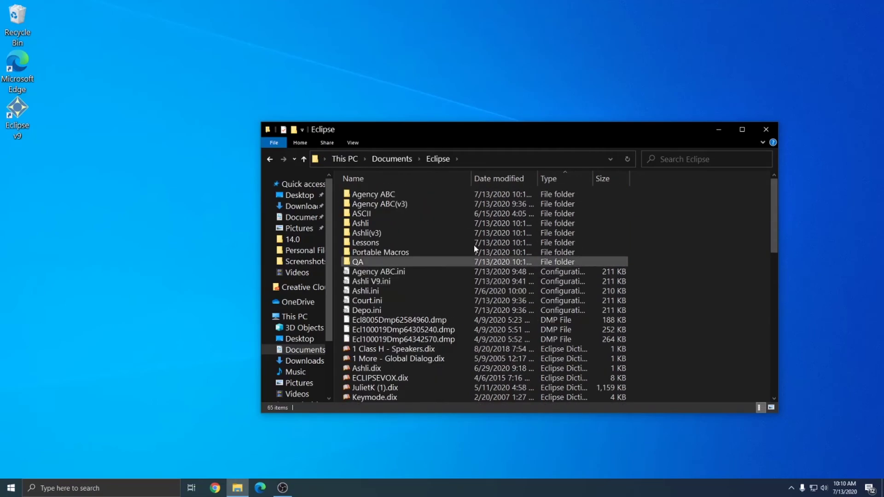
{"action": "double_click", "coordinate": [362, 222]}
{"action": "scroll", "coordinate": [445, 234], "scroll_direction": "down", "scroll_amount": 3}
{"action": "scroll", "coordinate": [454, 233], "scroll_direction": "down", "scroll_amount": 10}
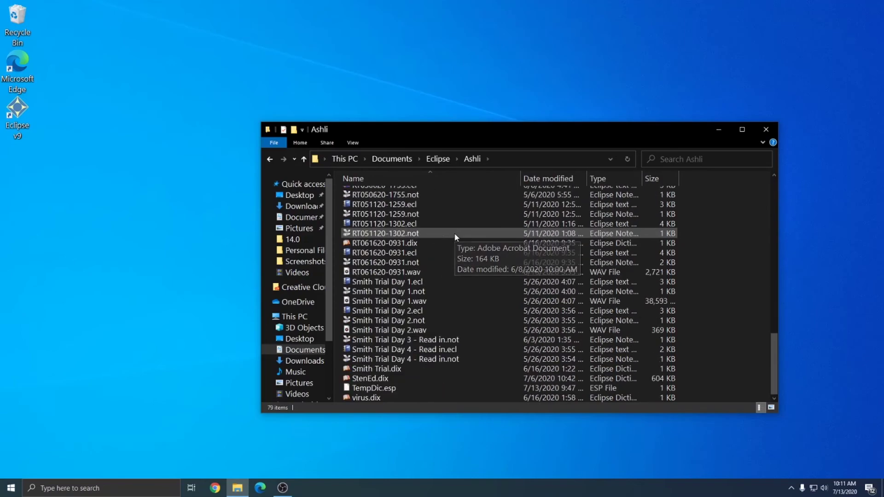
{"action": "scroll", "coordinate": [642, 273], "scroll_direction": "up", "scroll_amount": 11}
{"action": "scroll", "coordinate": [642, 273], "scroll_direction": "up", "scroll_amount": 5}
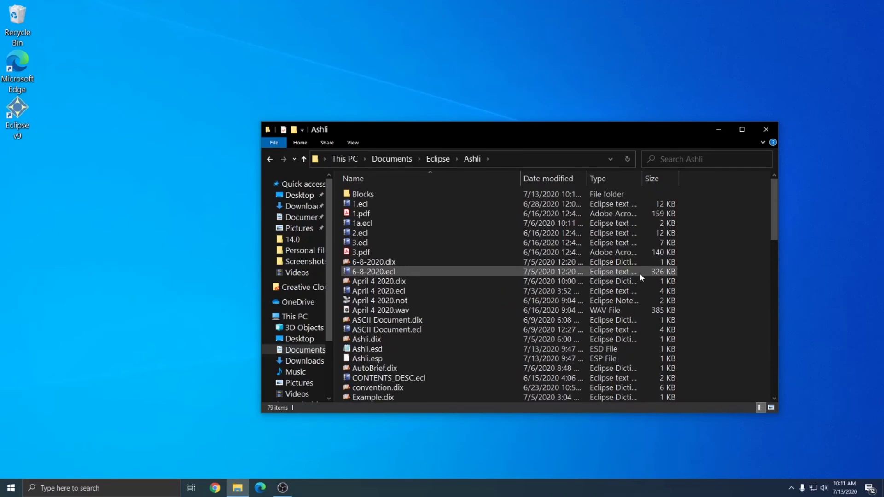
{"action": "left_click", "coordinate": [765, 132]}
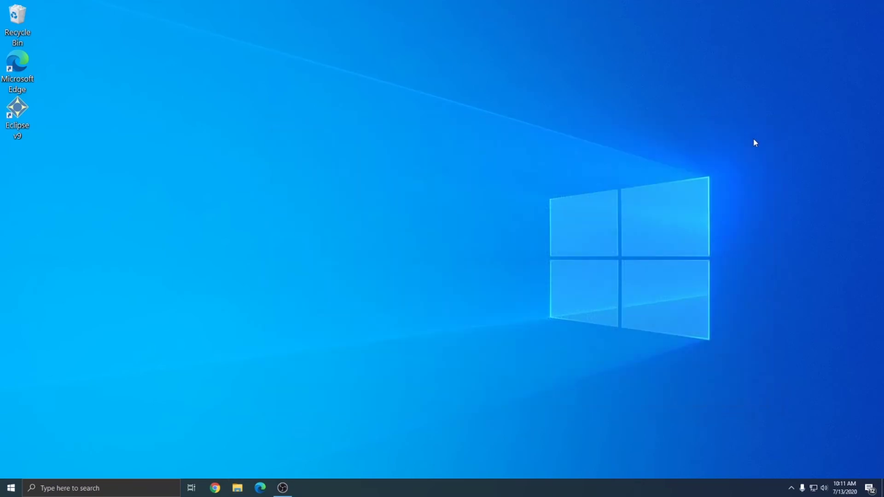